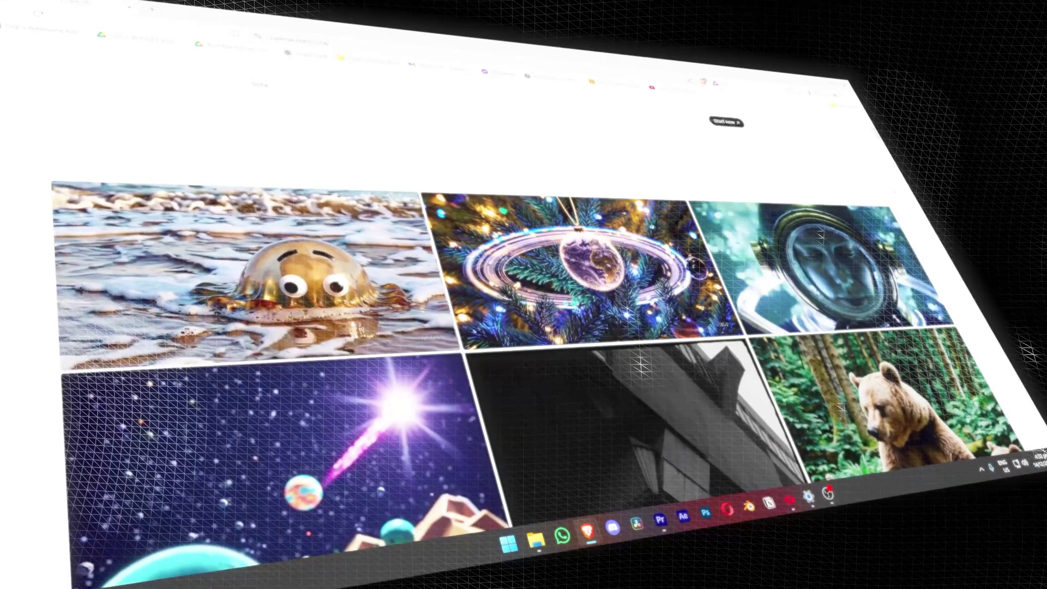
Scroll down through the Featured video gallery.
scroll(524, 295, down, 5)
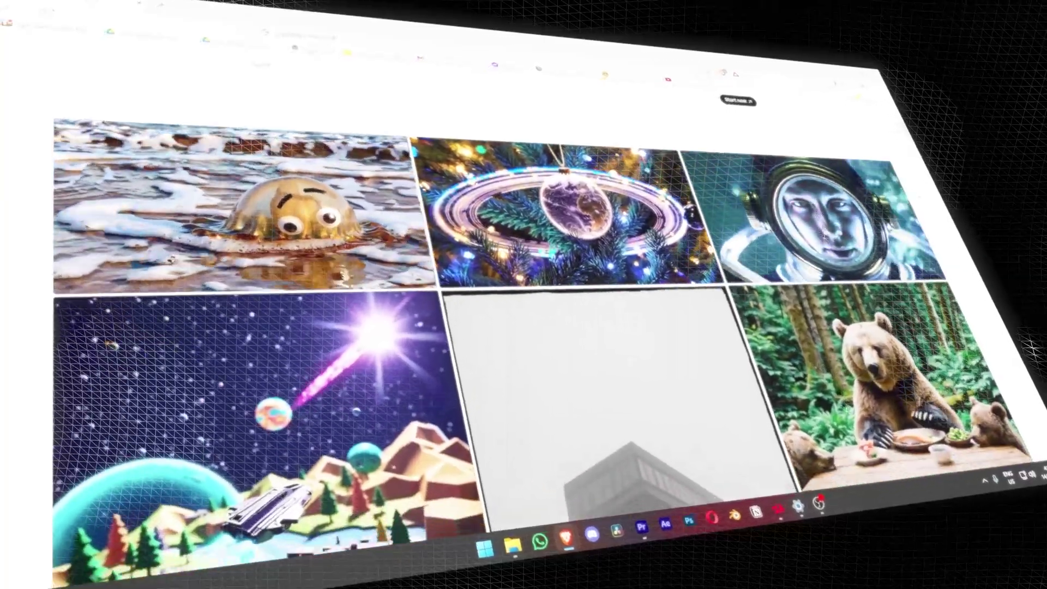
scroll(523, 294, down, 3)
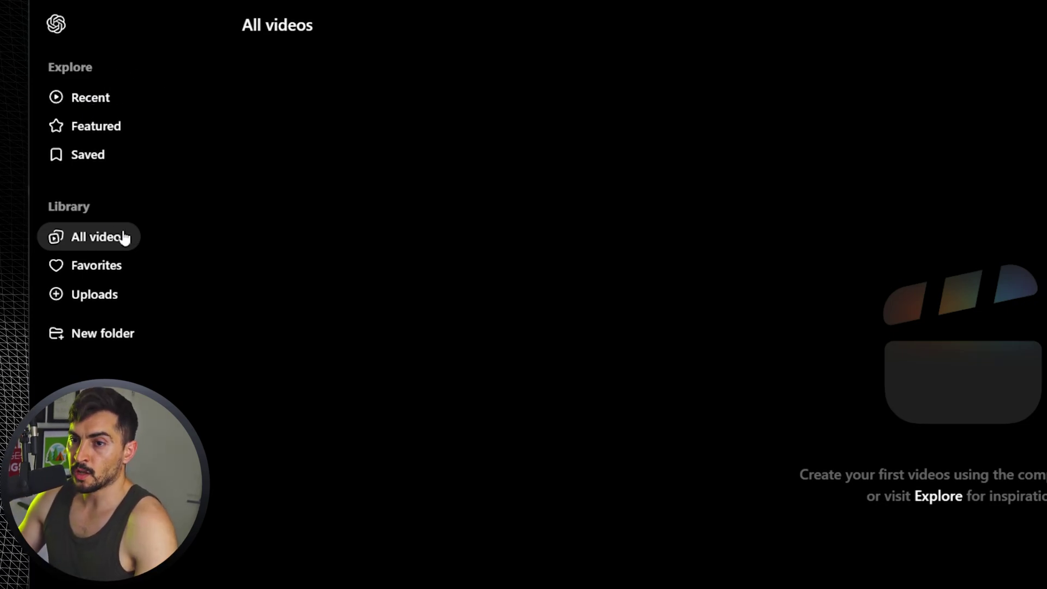
Create a new library folder named Design.
click(127, 300)
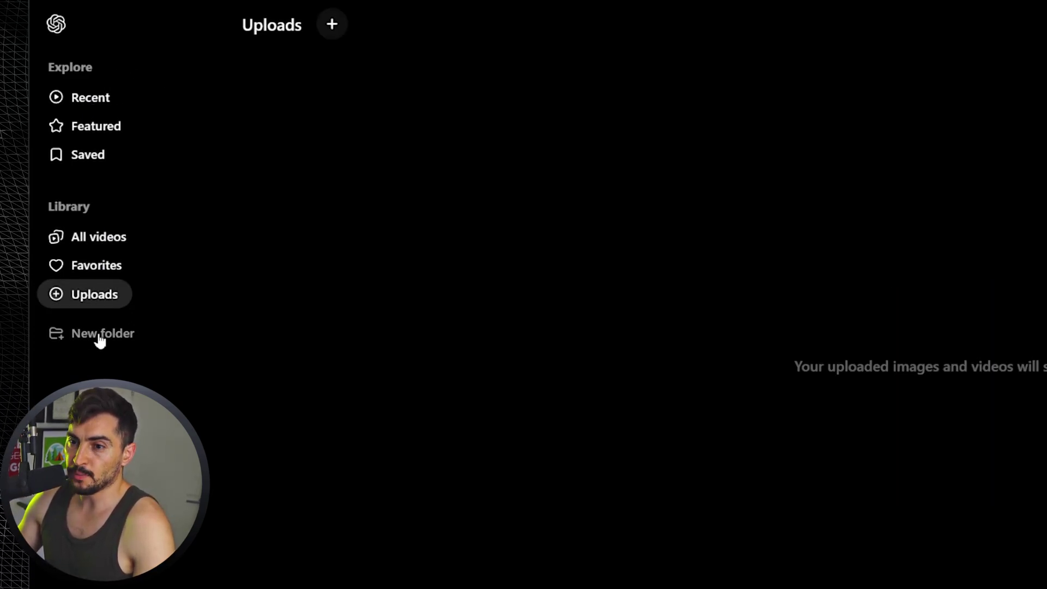
click(98, 335)
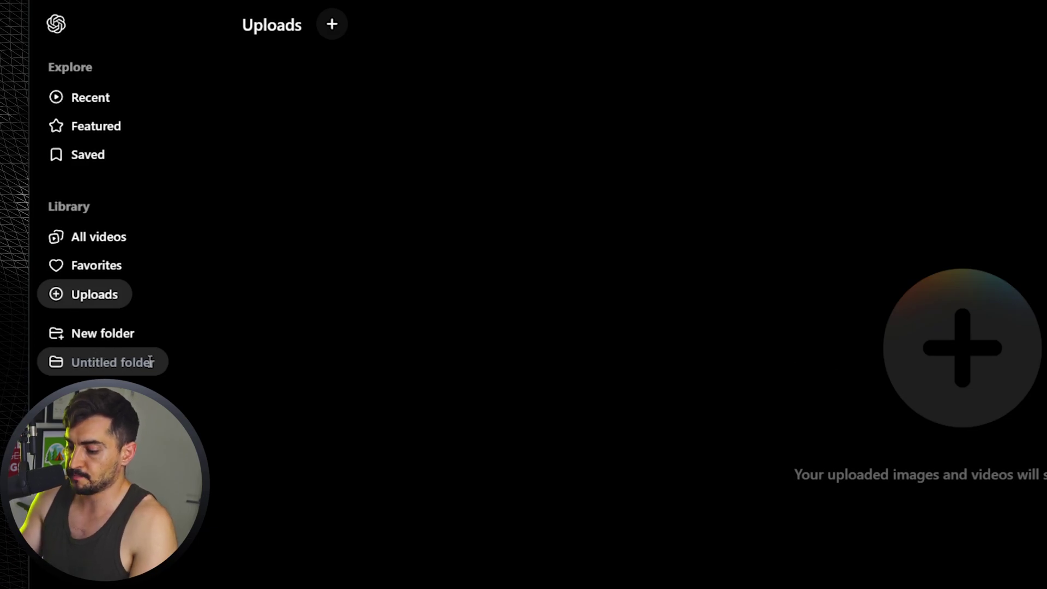
text(Design)
key(Return)
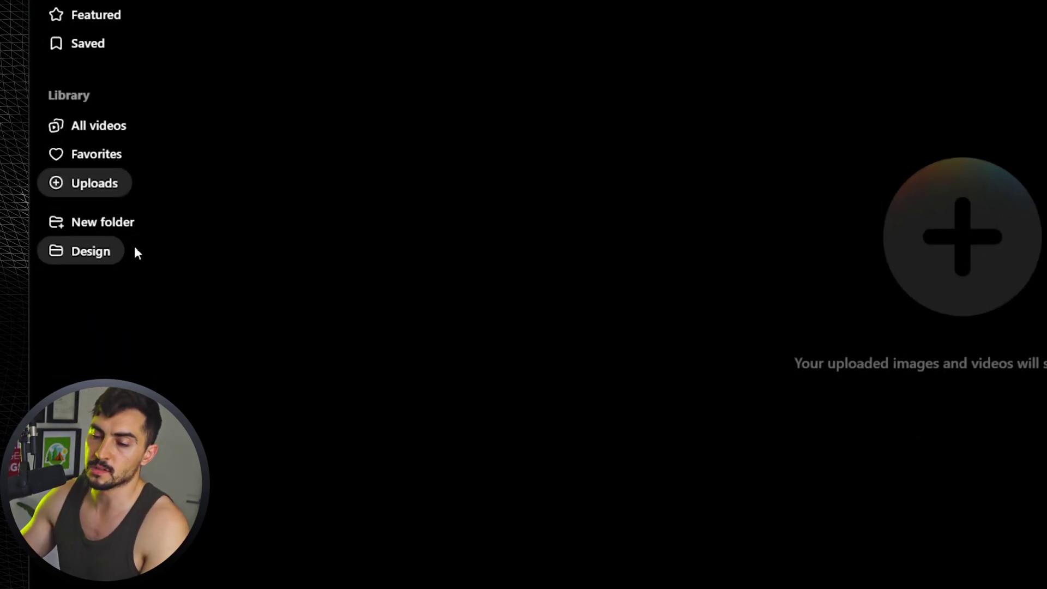
Add a second library folder named Abstract.
click(100, 224)
text(Abs)
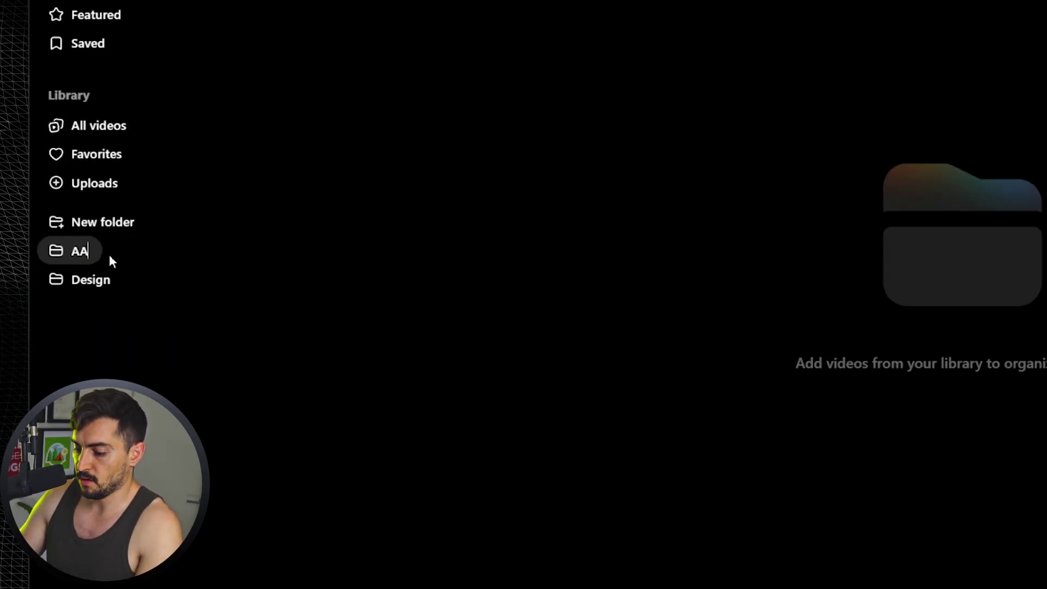
text(ract)
right_click(103, 221)
key(Escape)
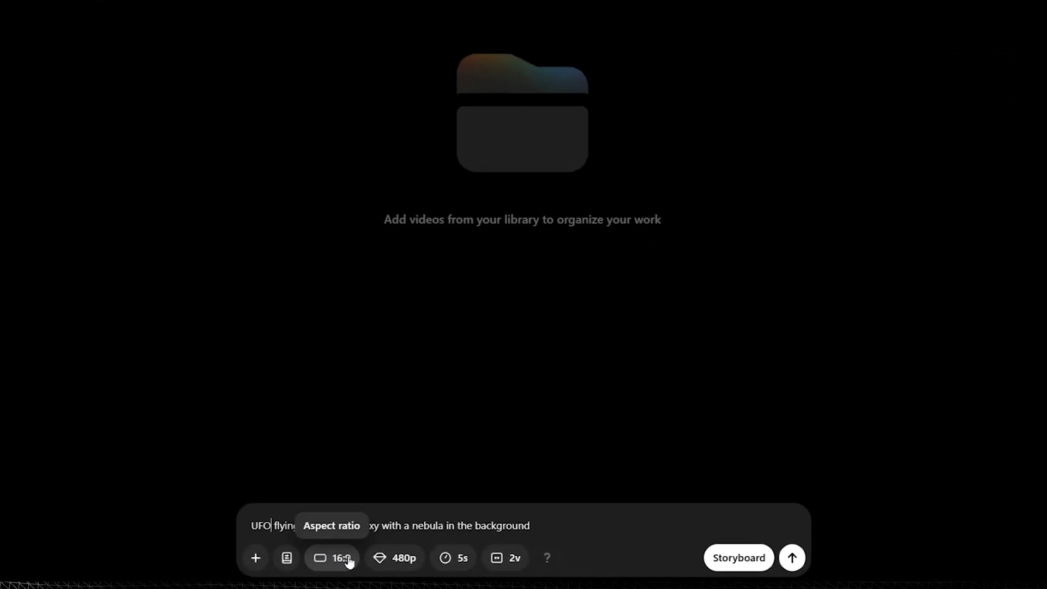
Set the UFO video's aspect ratio to 16:9 after briefly trying 9:16.
click(341, 558)
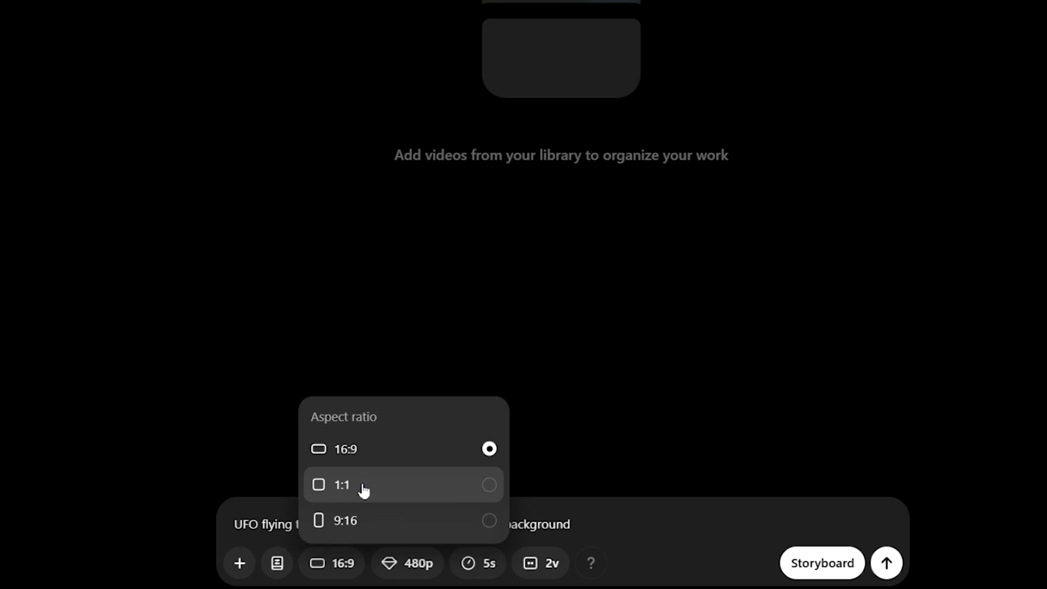
click(344, 520)
click(342, 563)
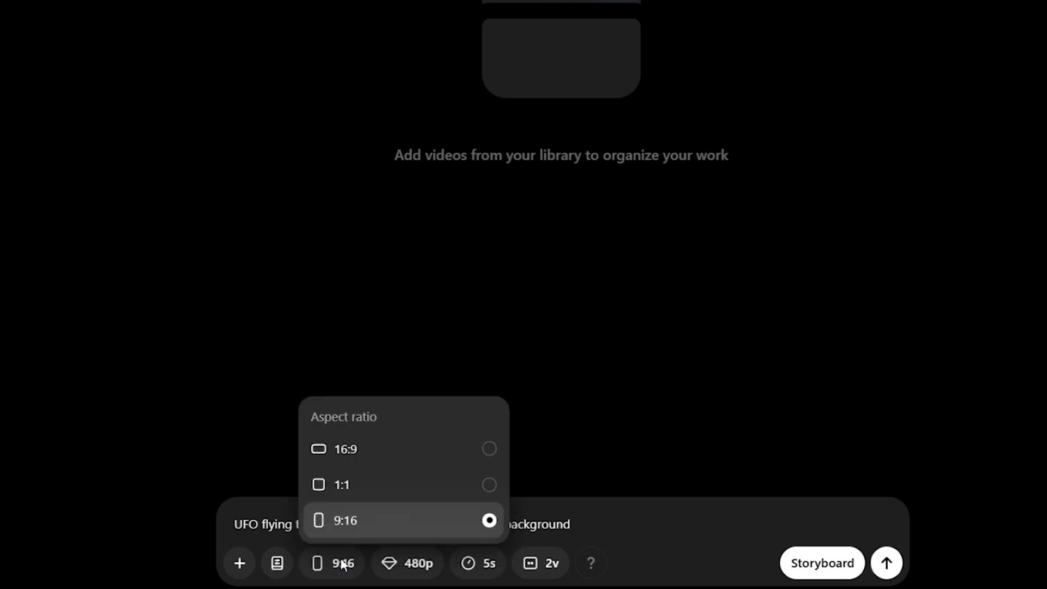
click(362, 457)
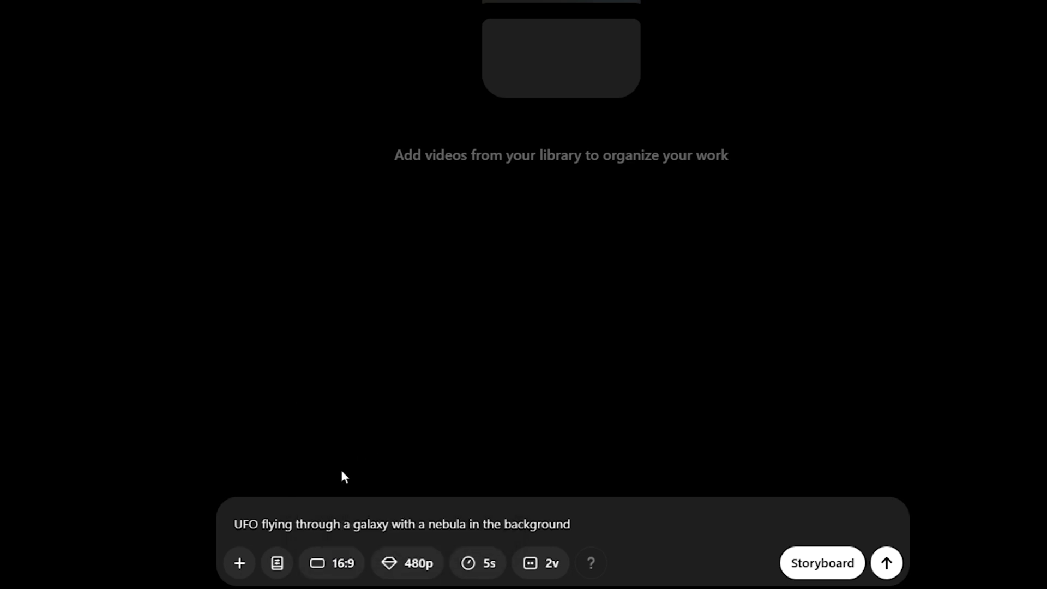
Keep 480p resolution, 5-second duration and two variations for the UFO video.
click(387, 562)
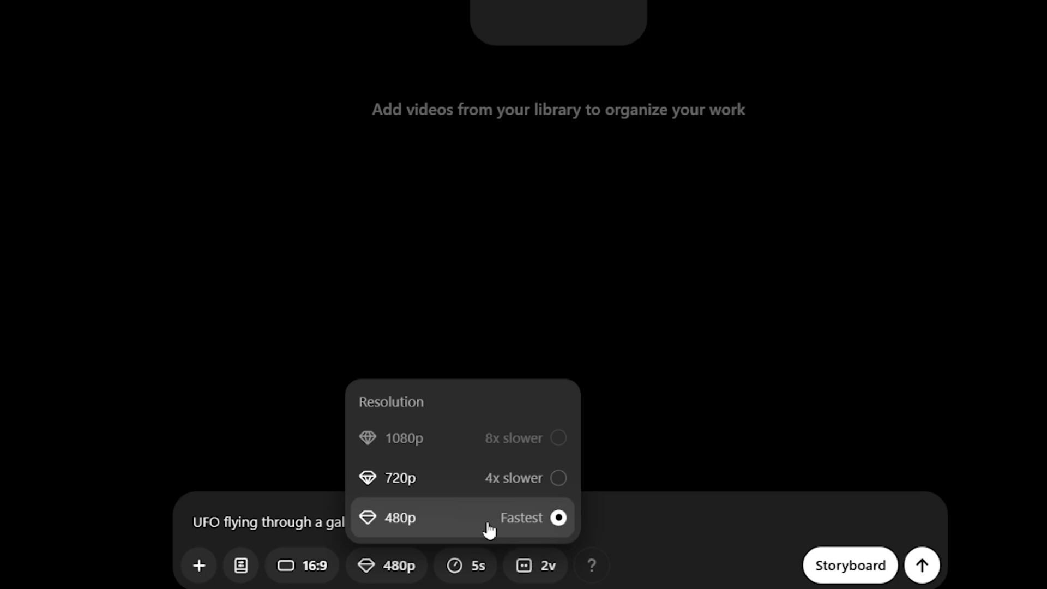
click(471, 567)
click(471, 568)
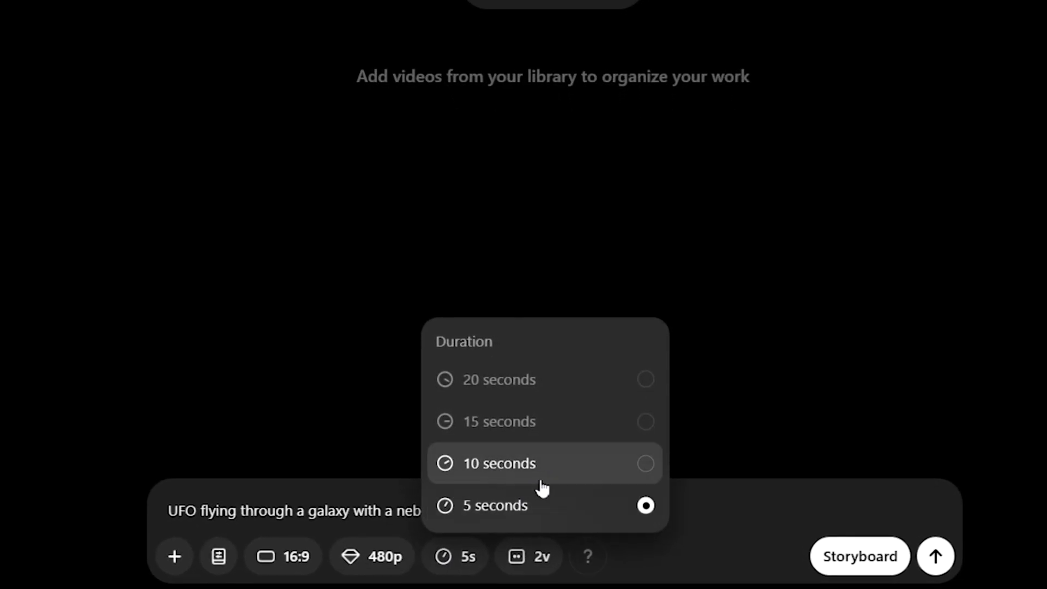
click(510, 516)
click(538, 559)
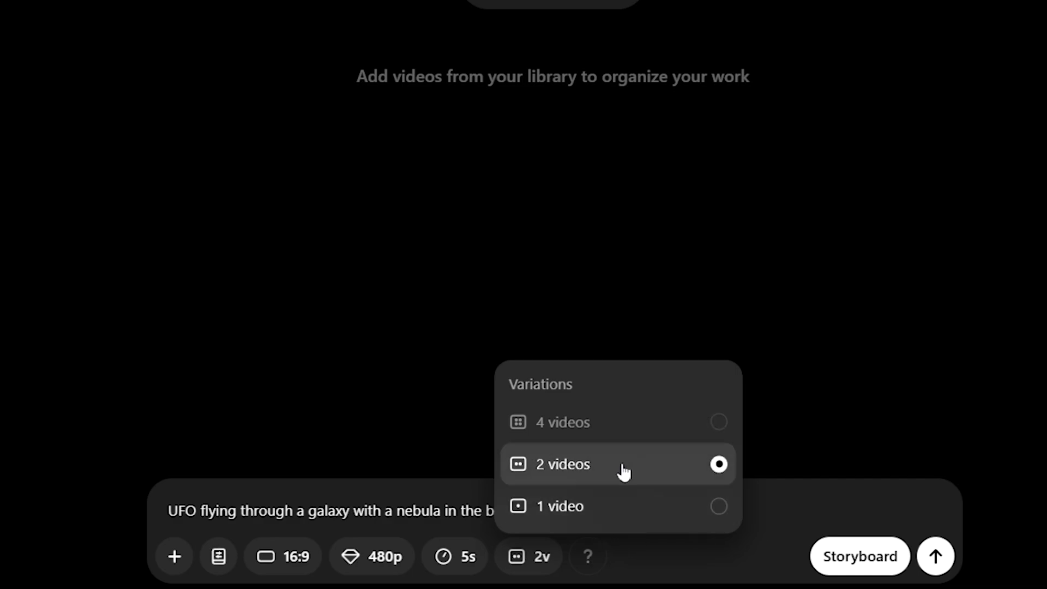
click(174, 557)
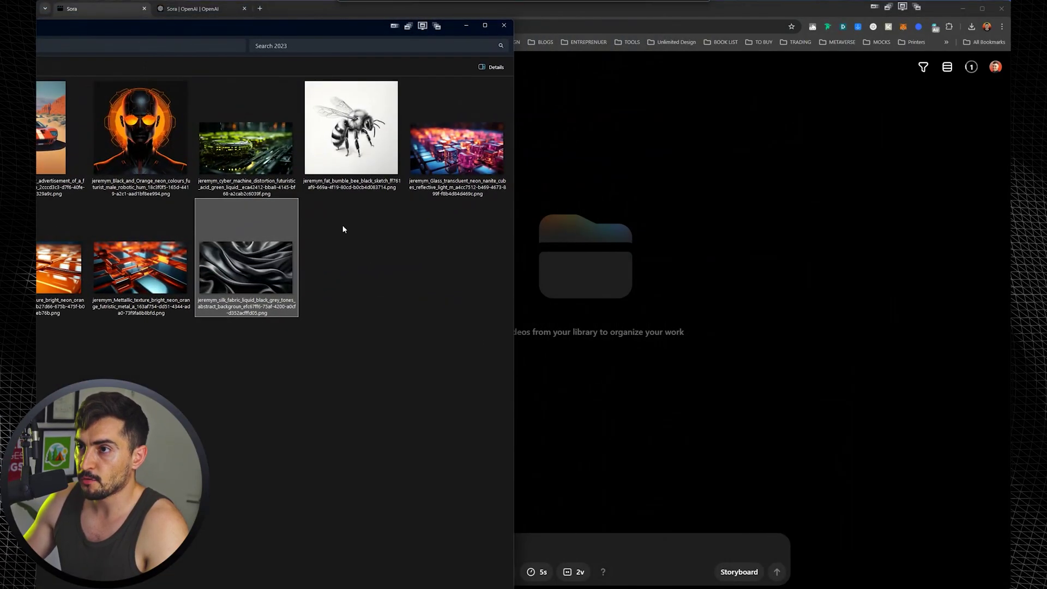
Upload the black silk fabric image from the 2023 folder as the video prompt.
drag(494, 259, 629, 244)
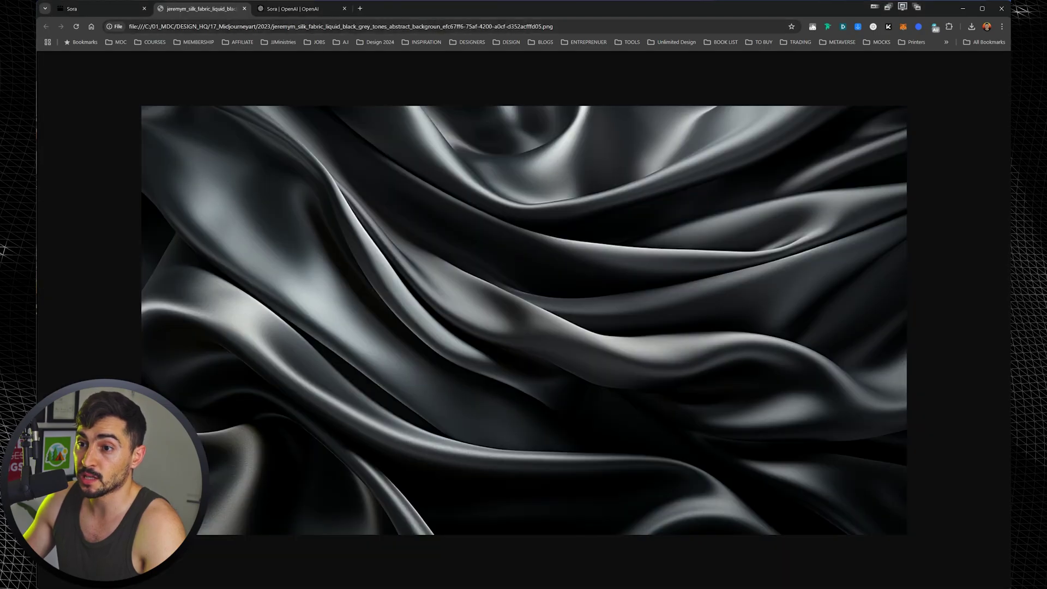
click(244, 8)
click(388, 575)
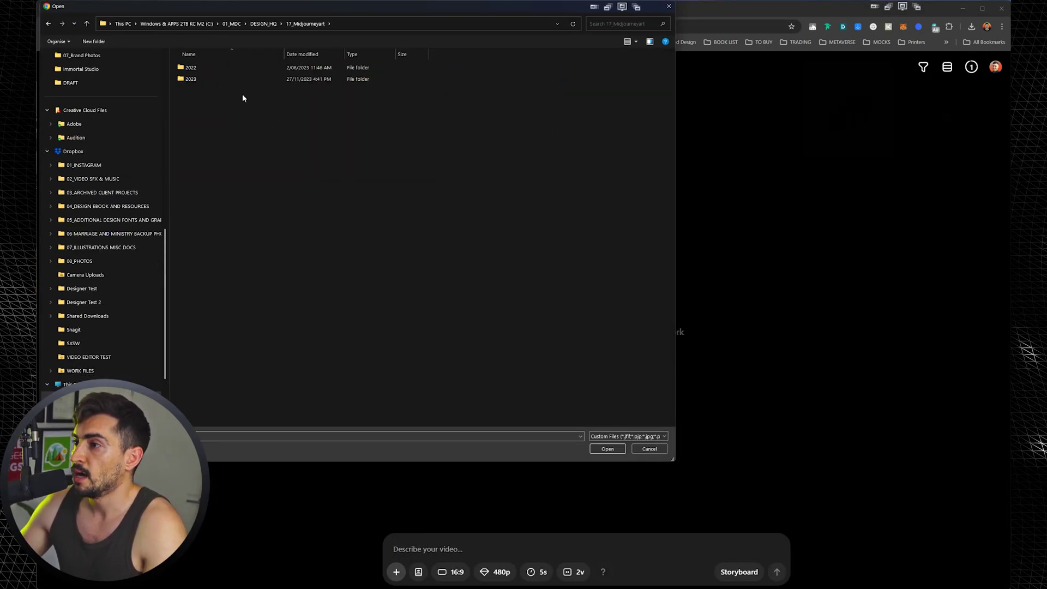
double_click(190, 78)
scroll(354, 245, down, 3)
double_click(350, 355)
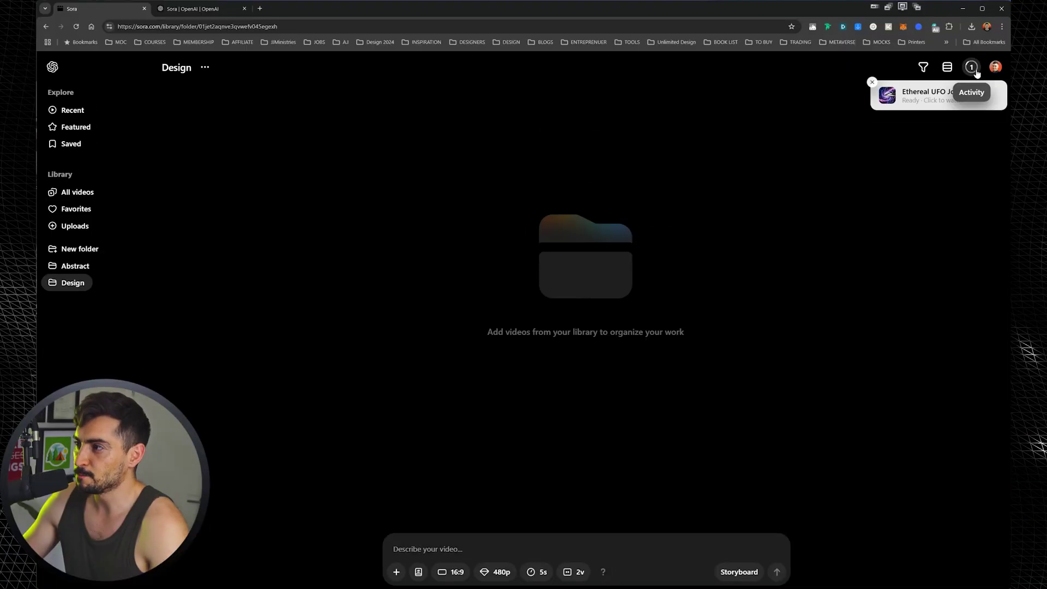
Open Ethereal UFO Journey and enlarge its right-hand tilted silver UFO variation.
click(939, 100)
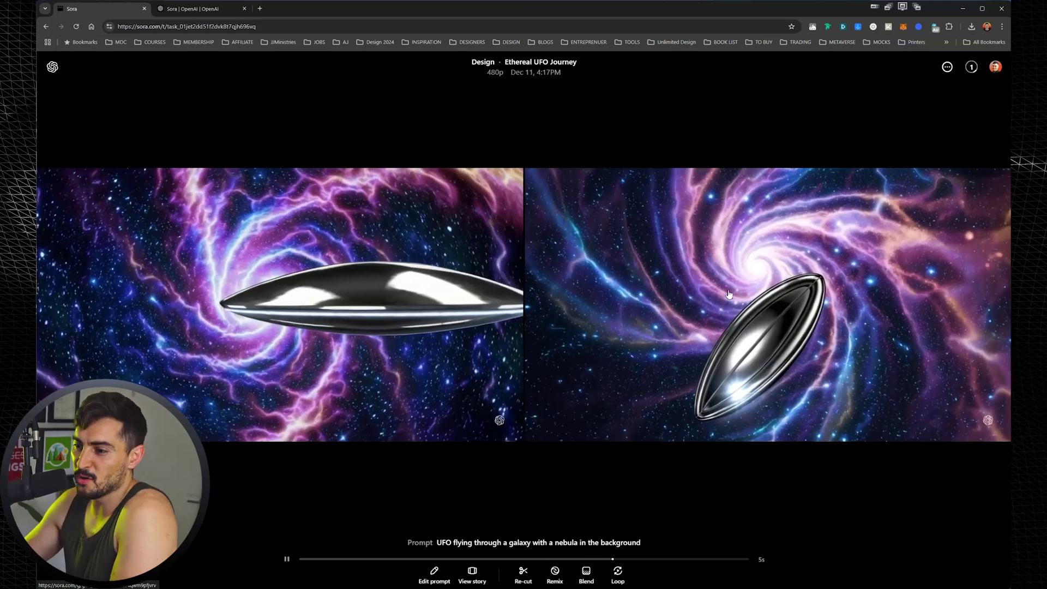
click(727, 293)
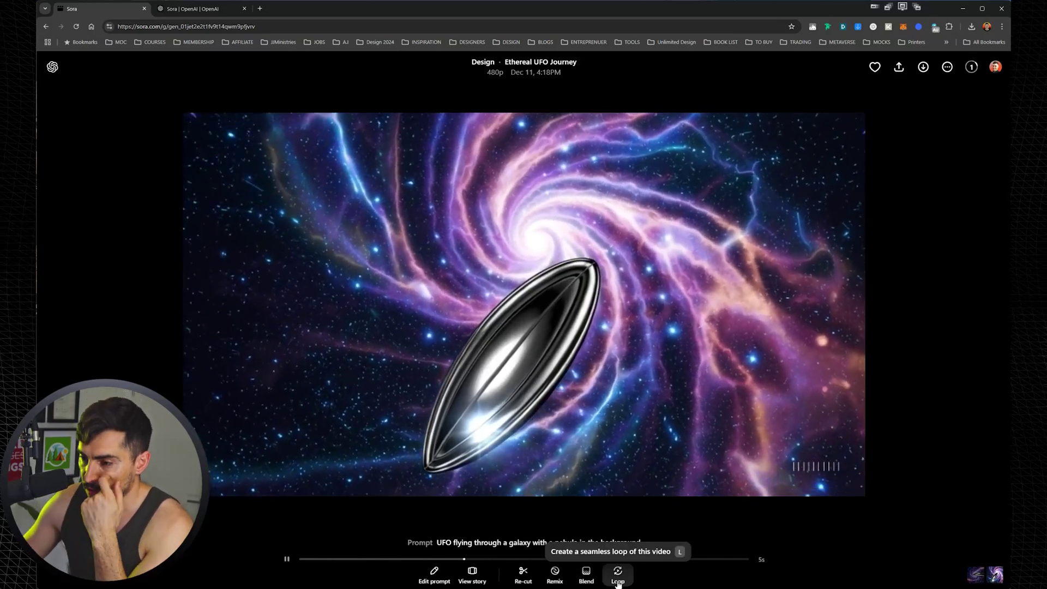
Rewrite the prompt to monolithic structures on a deserted planet with planets in the background.
click(434, 574)
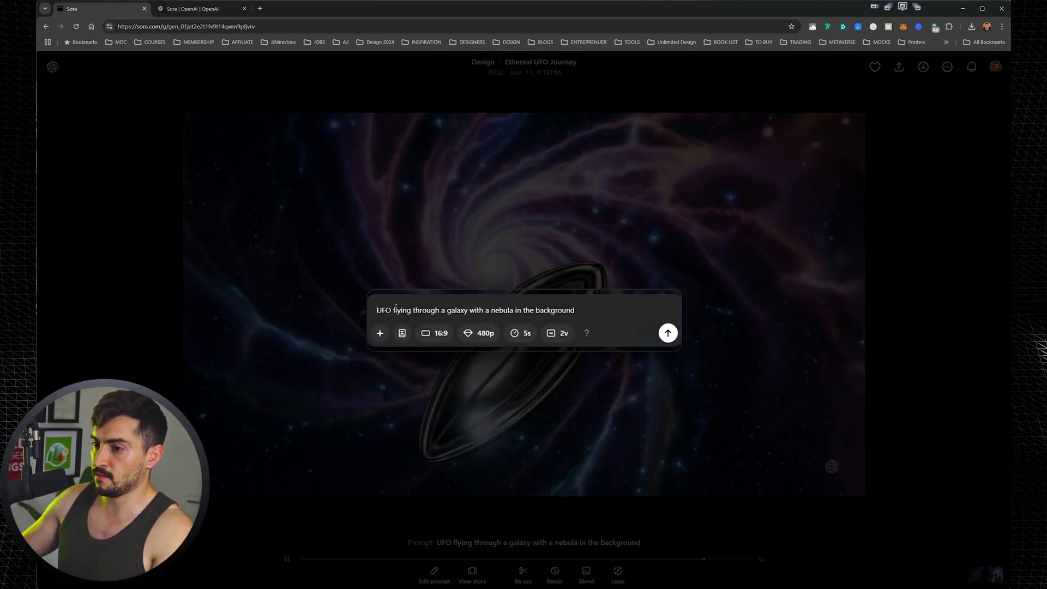
text(monolithic structures on a desereted planet, dark atmos)
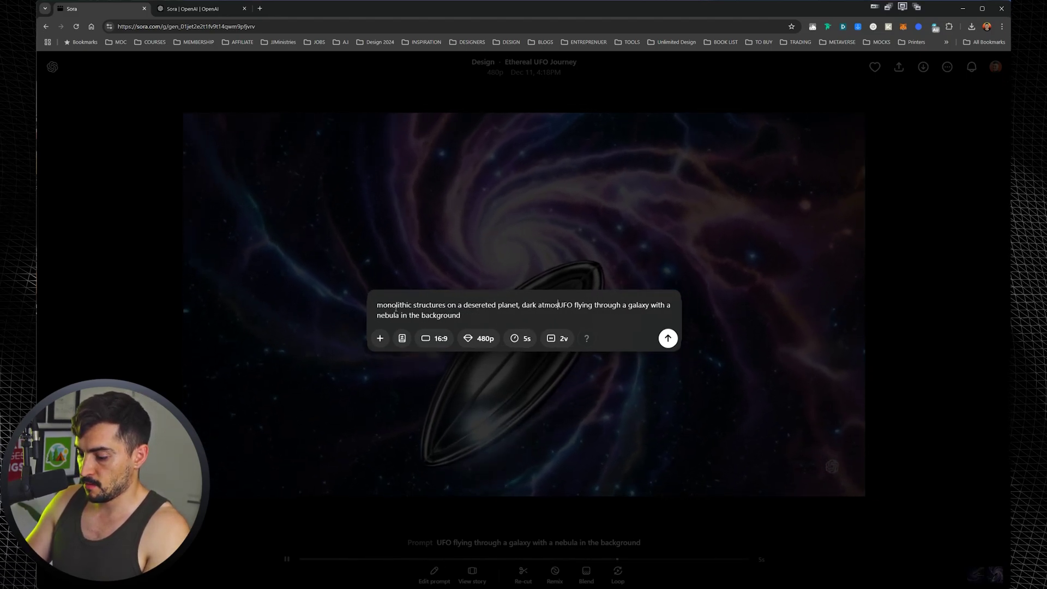
text(, planets in the background)
key(ctrl+a)
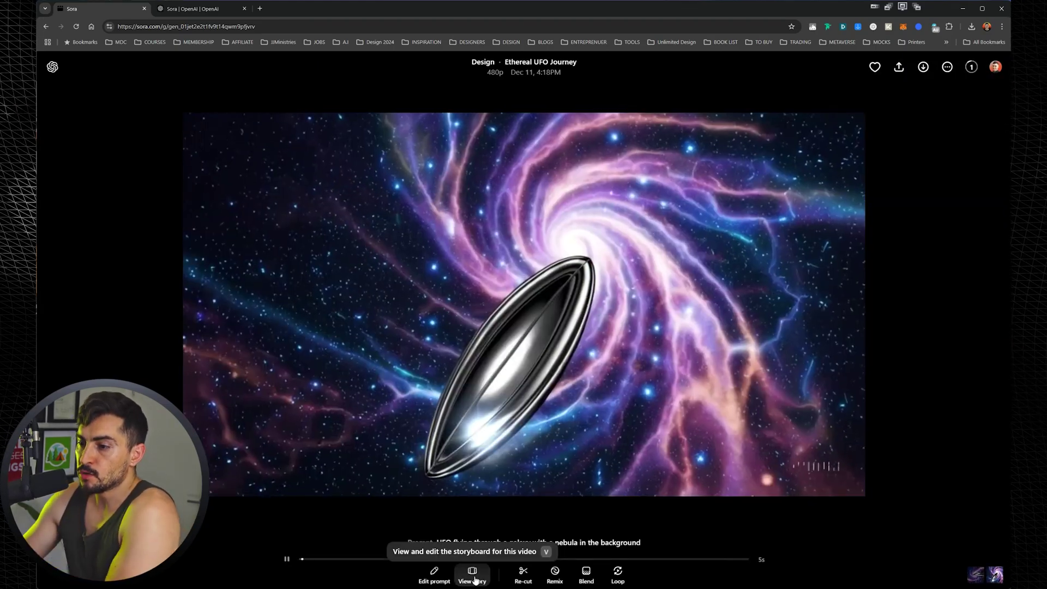
Add a third storyboard scene to the UFO video, set 16:9, and open Remix.
click(472, 573)
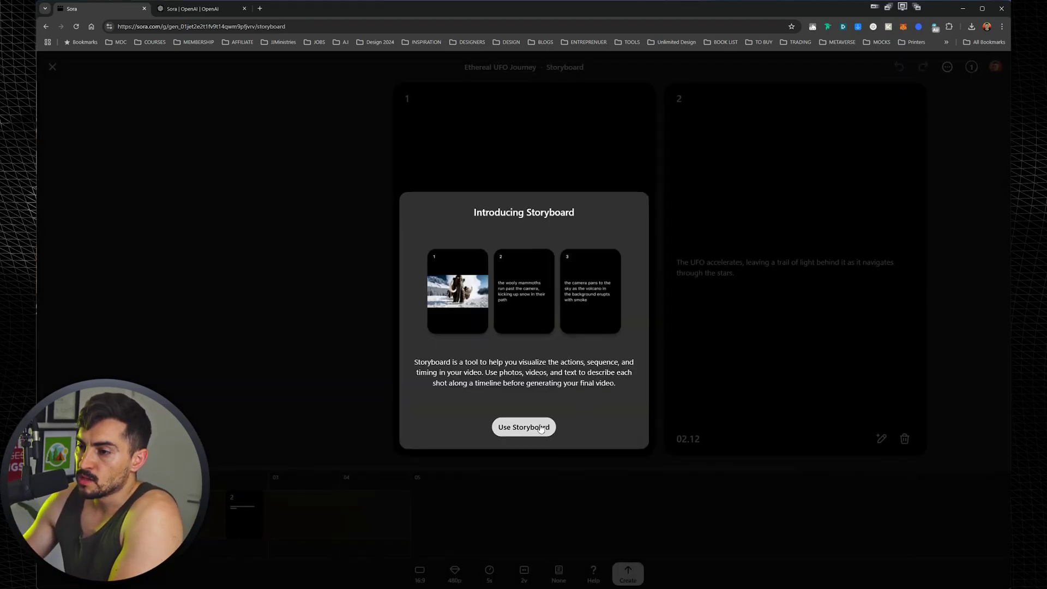
click(539, 429)
click(242, 485)
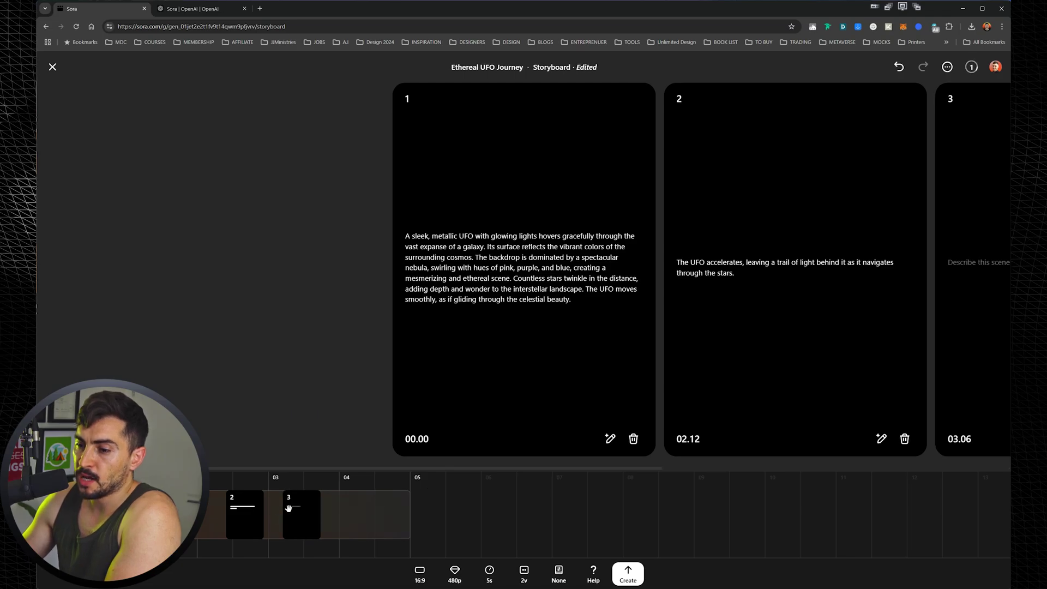
click(253, 505)
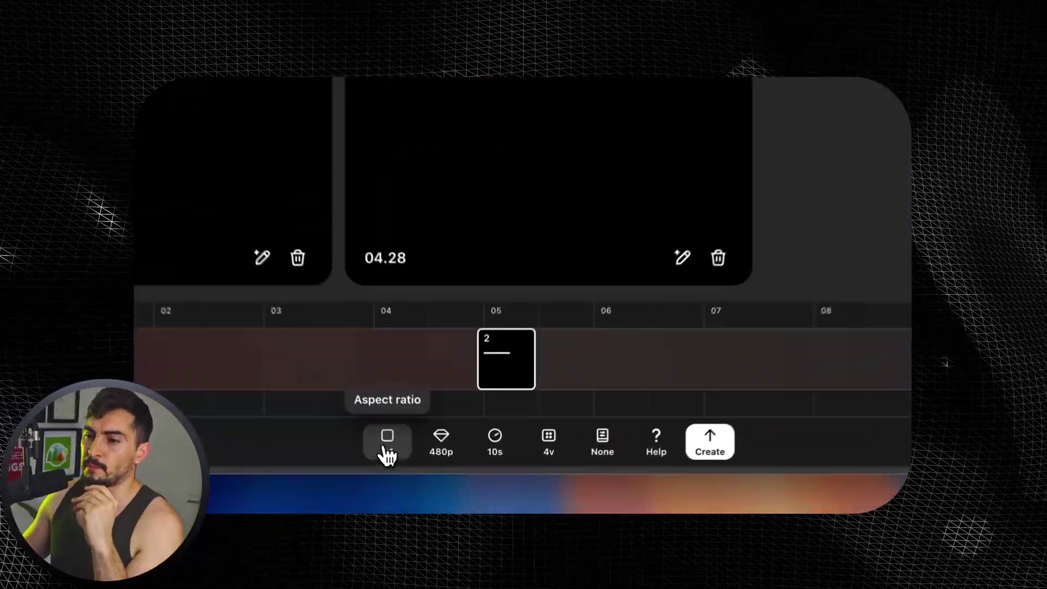
click(429, 491)
click(425, 316)
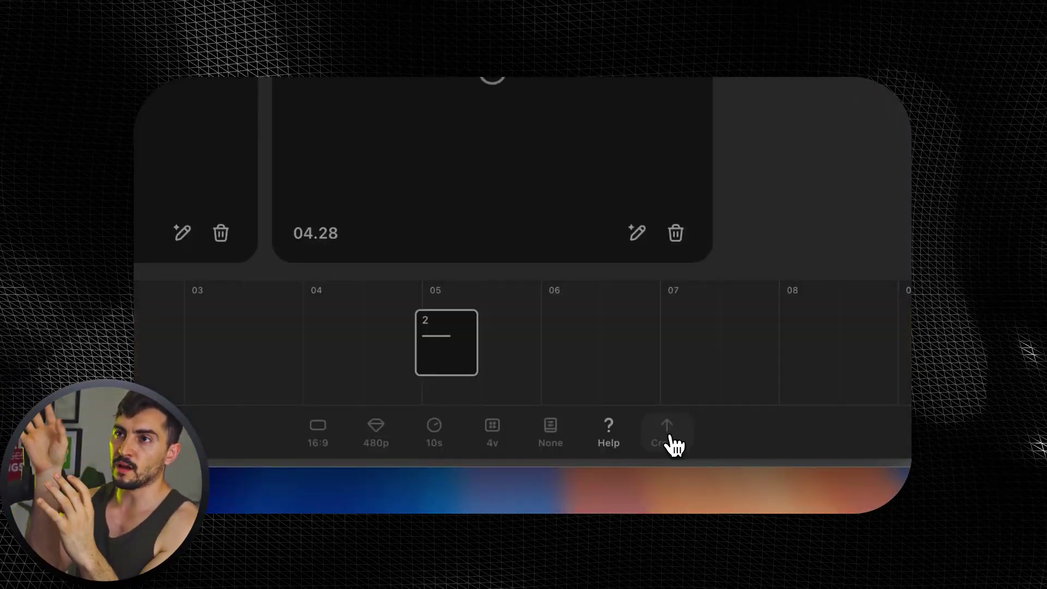
click(670, 437)
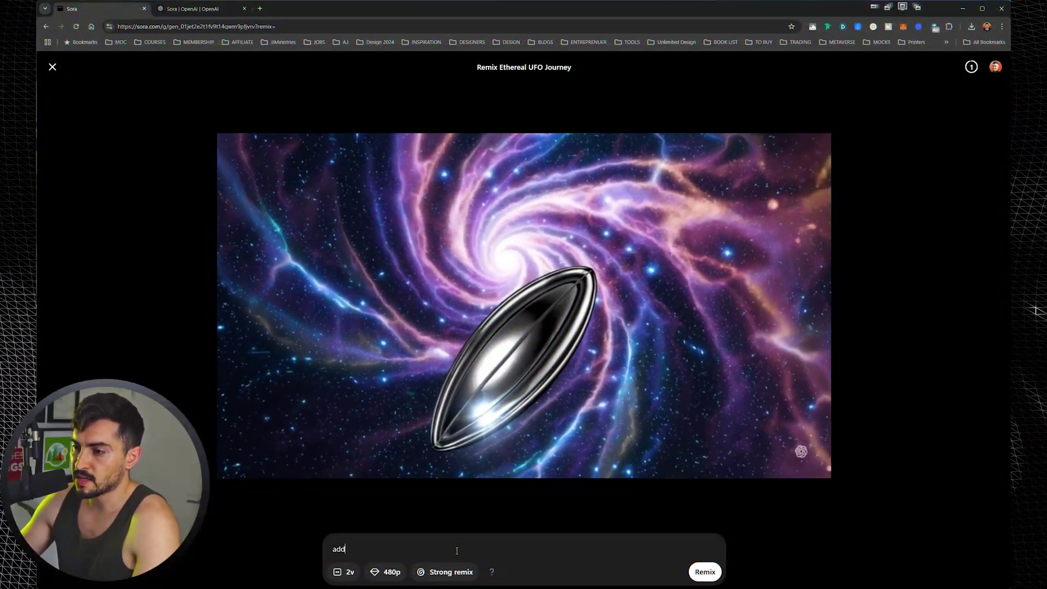
Draft a satellites remix prompt, then submit a 'big robots structures' remix of a monolith variation.
text(some sattelites floating by wi)
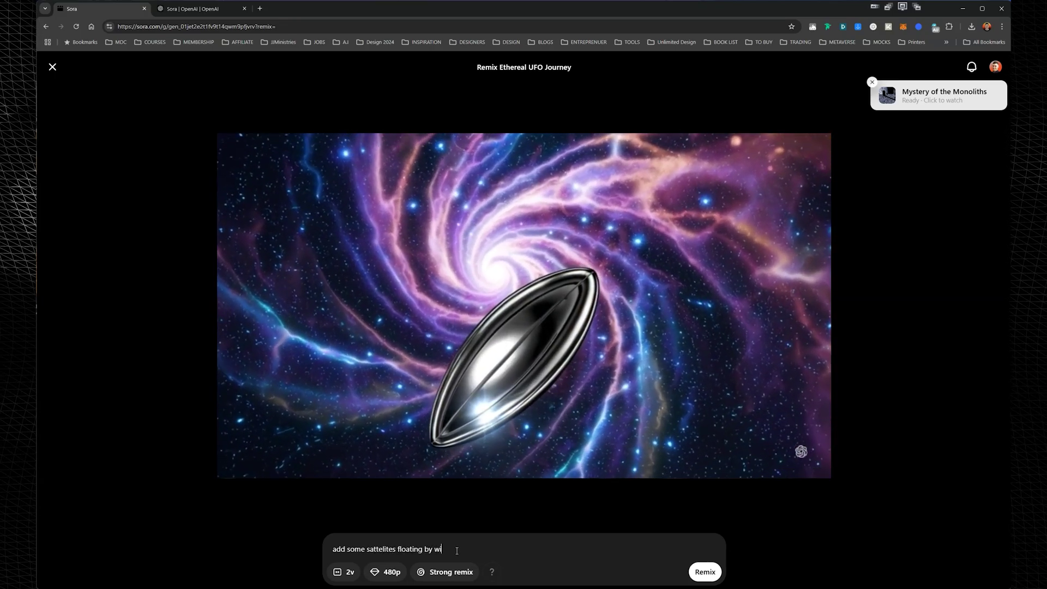
key(BackSpace)
key(BackSpace)
key(BackSpace)
key(BackSpace)
key(BackSpace)
key(BackSpace)
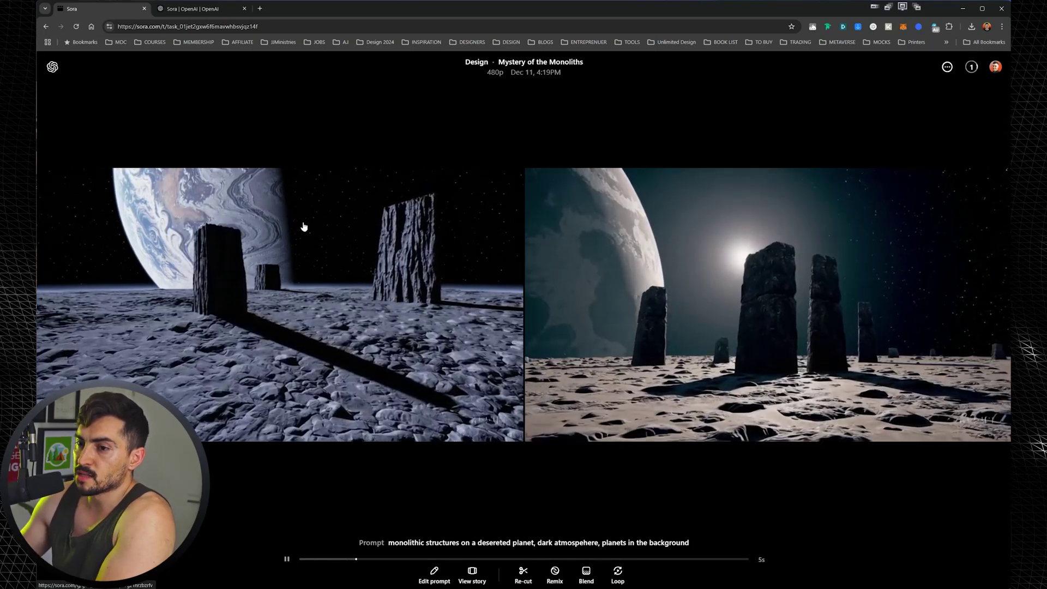
click(364, 269)
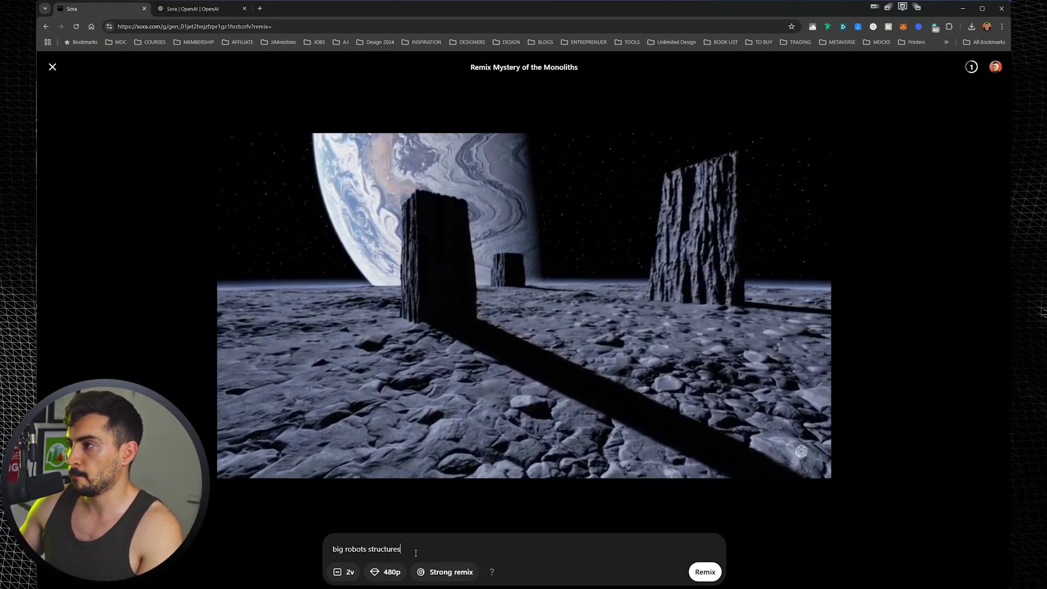
key(Return)
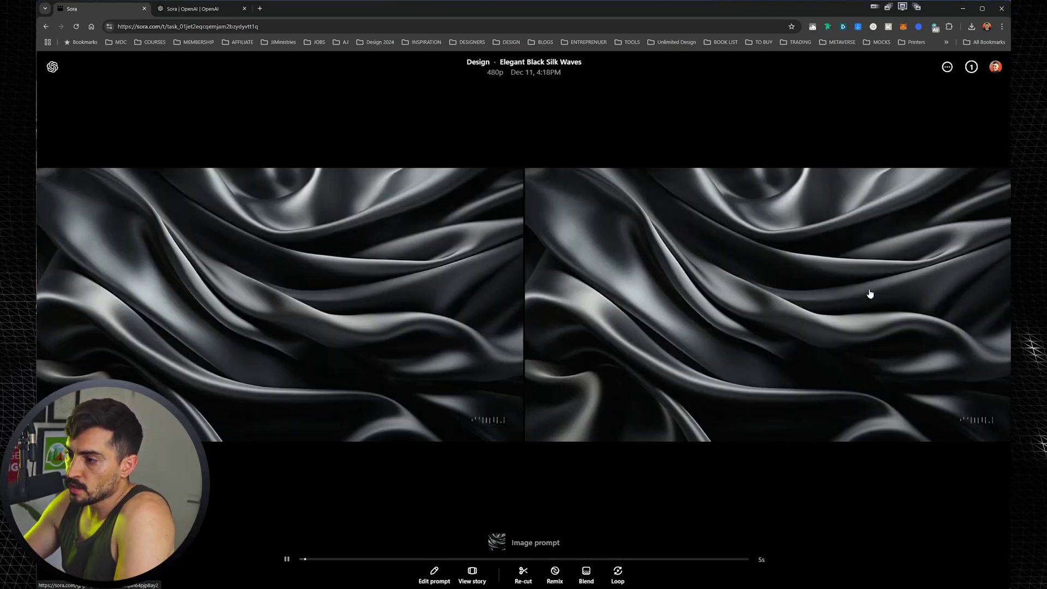
Preview the right silk variation, then reopen Elegant Black Silk Waves from All videos.
click(869, 295)
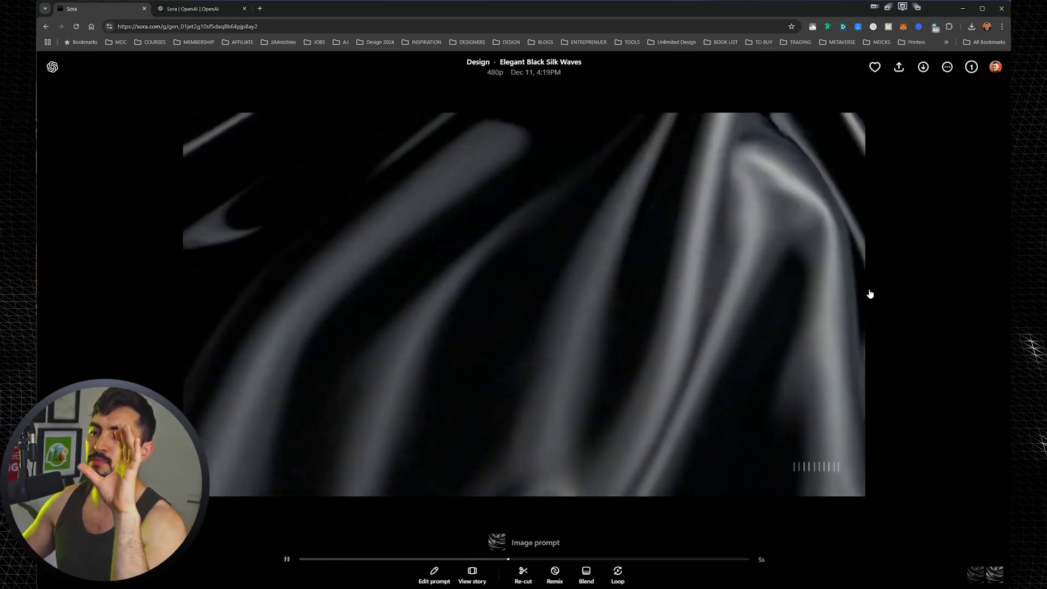
key(Escape)
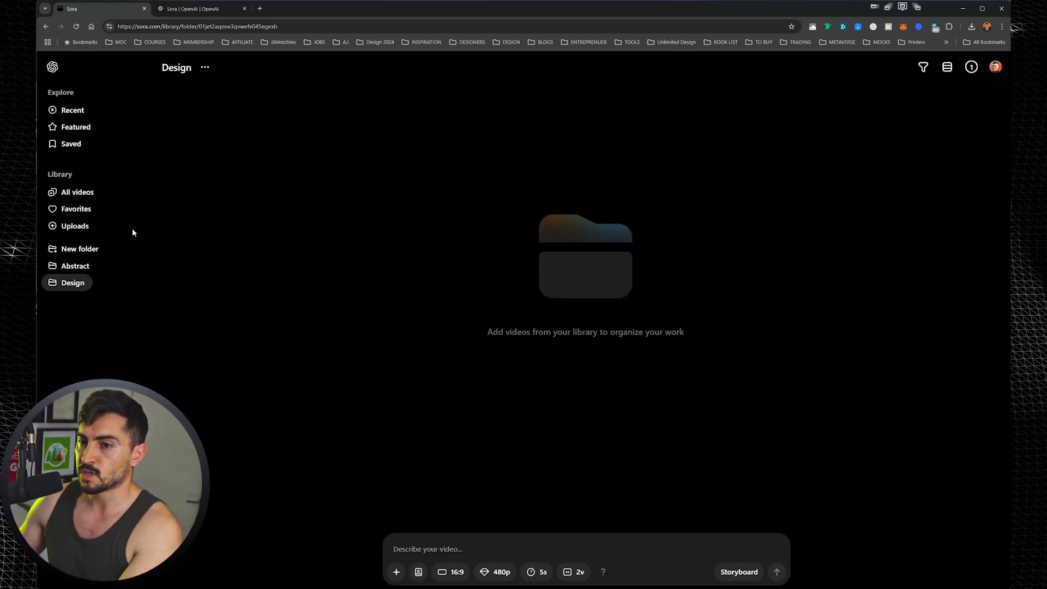
click(69, 111)
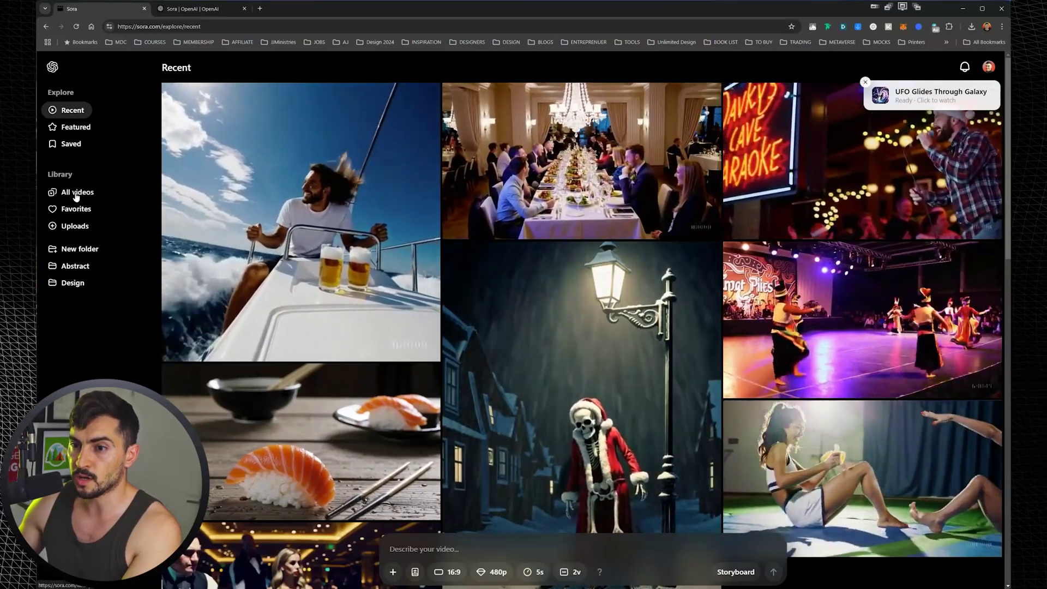
click(75, 196)
scroll(441, 336, down, 10)
scroll(440, 336, up, 5)
click(440, 337)
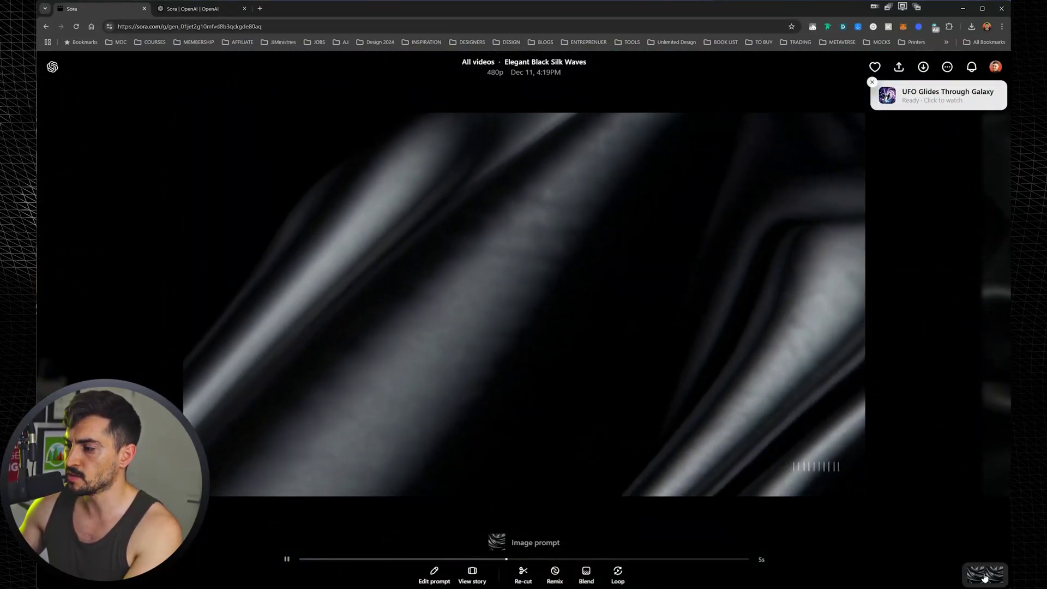
Re-cut the silk clip on the timeline, generate it, and download it as MP4.
click(525, 573)
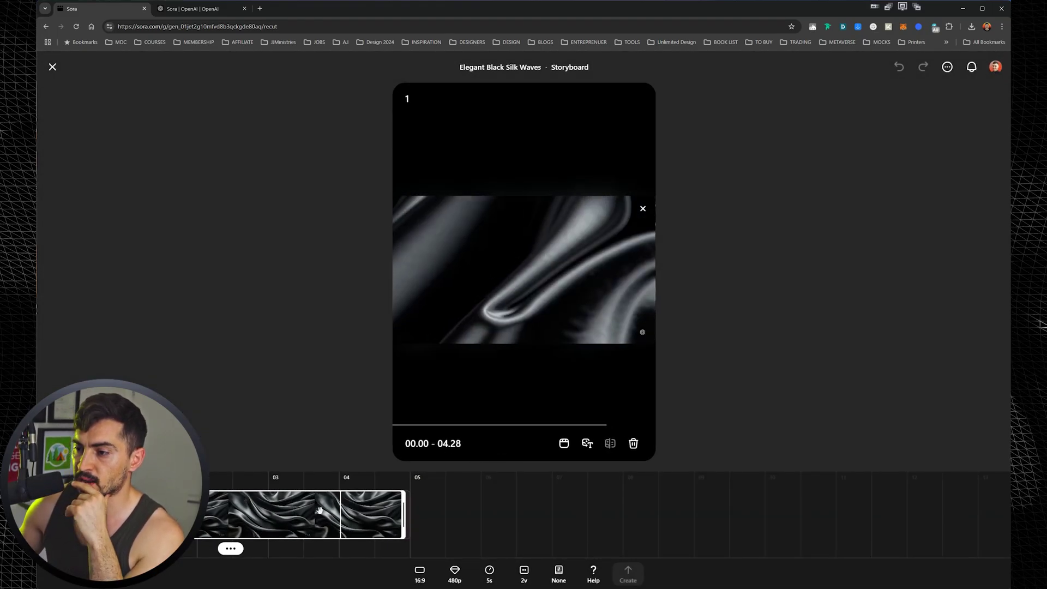
drag(304, 510, 305, 510)
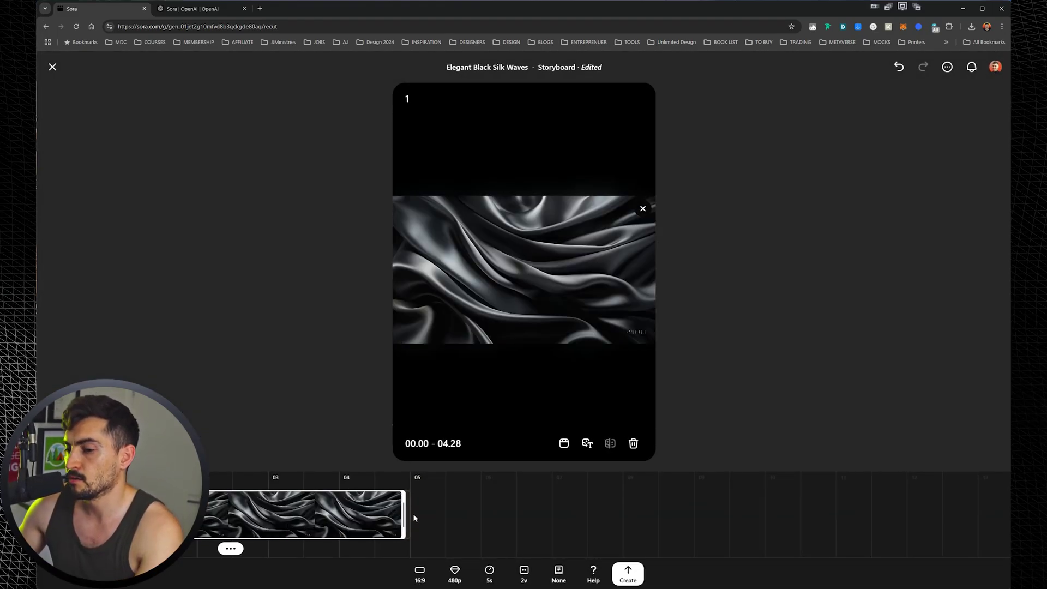
click(637, 578)
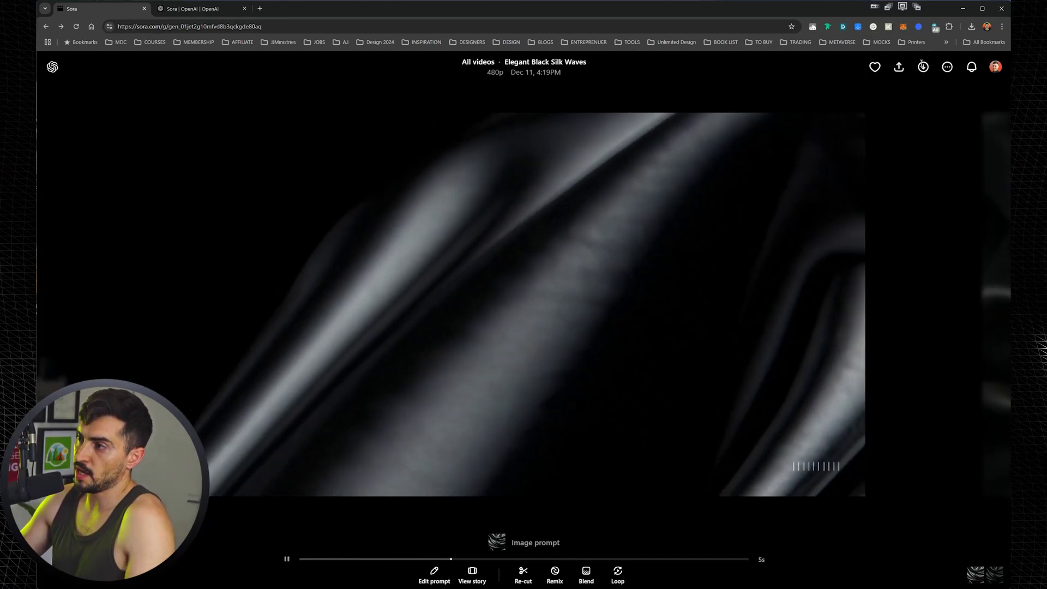
click(924, 67)
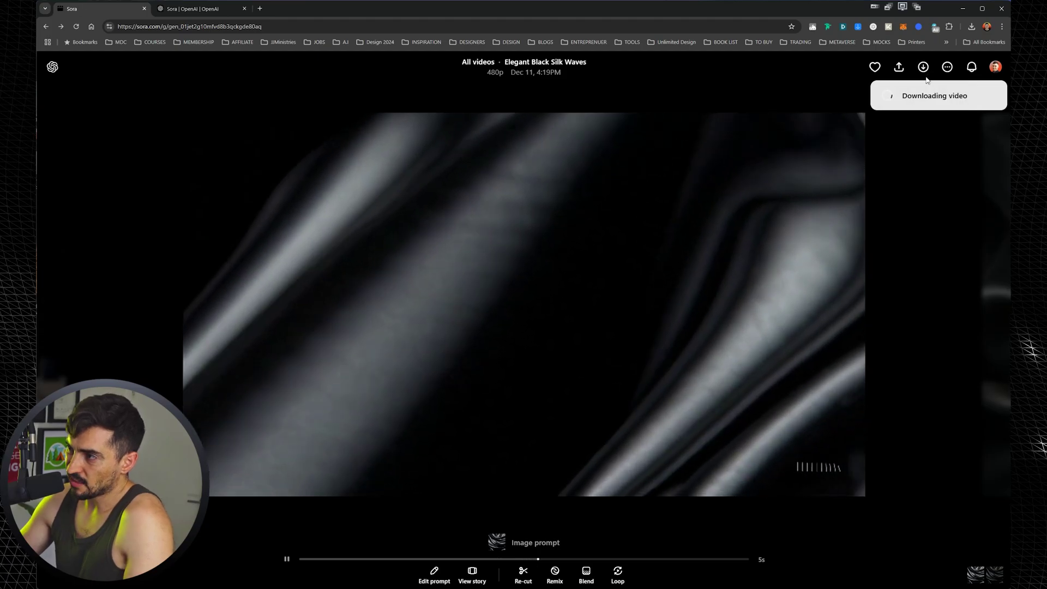
click(947, 66)
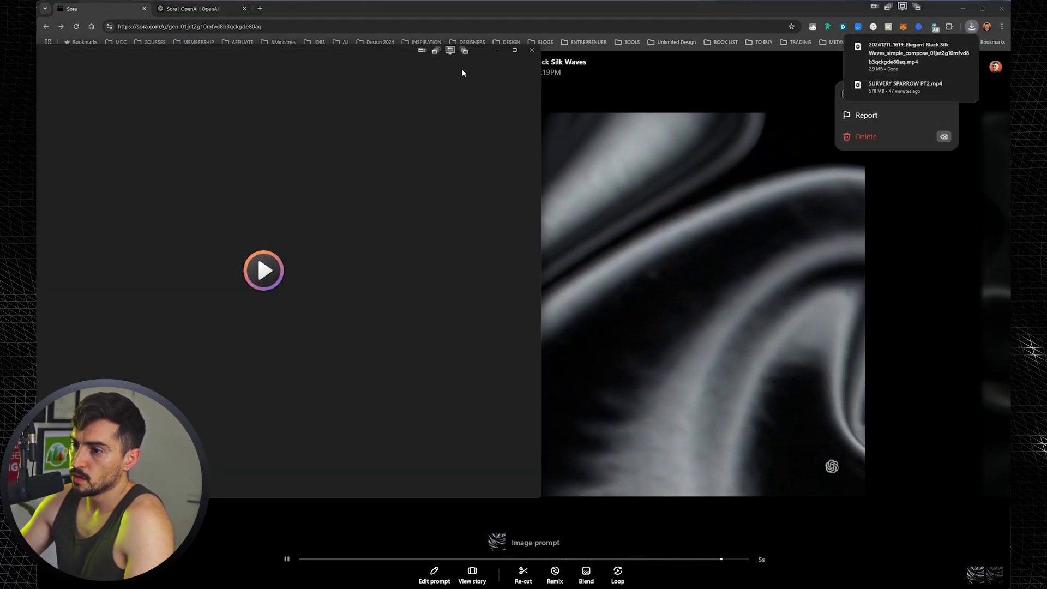
Play the downloaded silk clip full screen, then start a looped version in Sora.
click(449, 50)
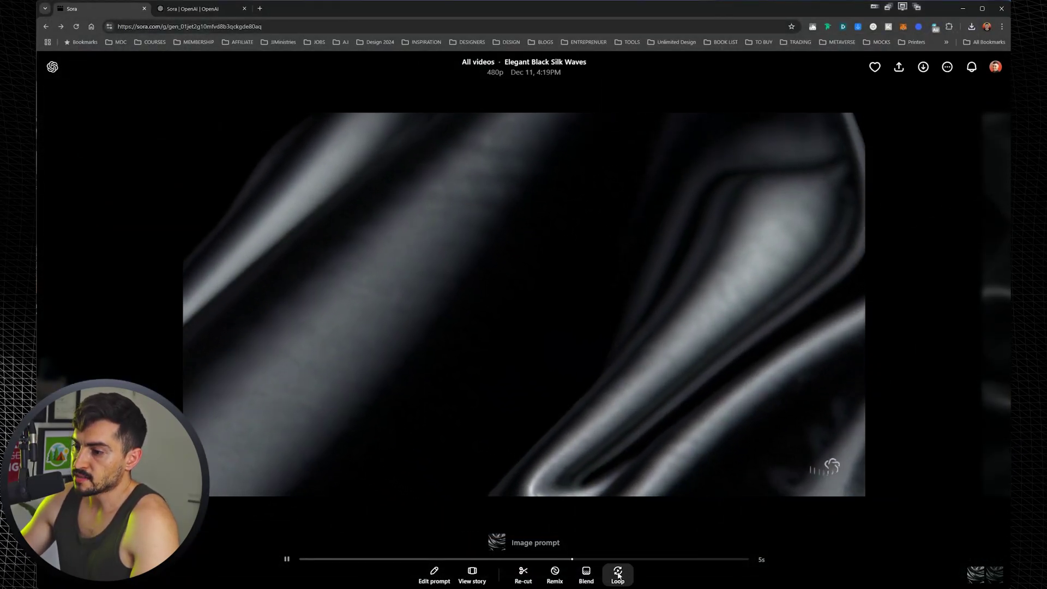
click(618, 573)
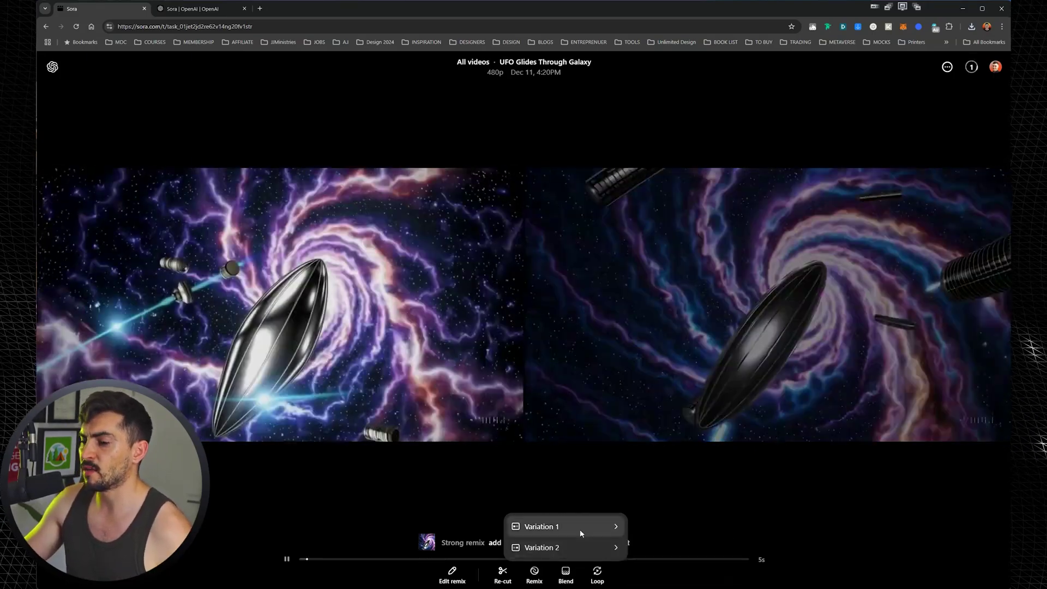
Attach the red sports car image and add 'ferrari' to its prompt.
mouse_move(589, 529)
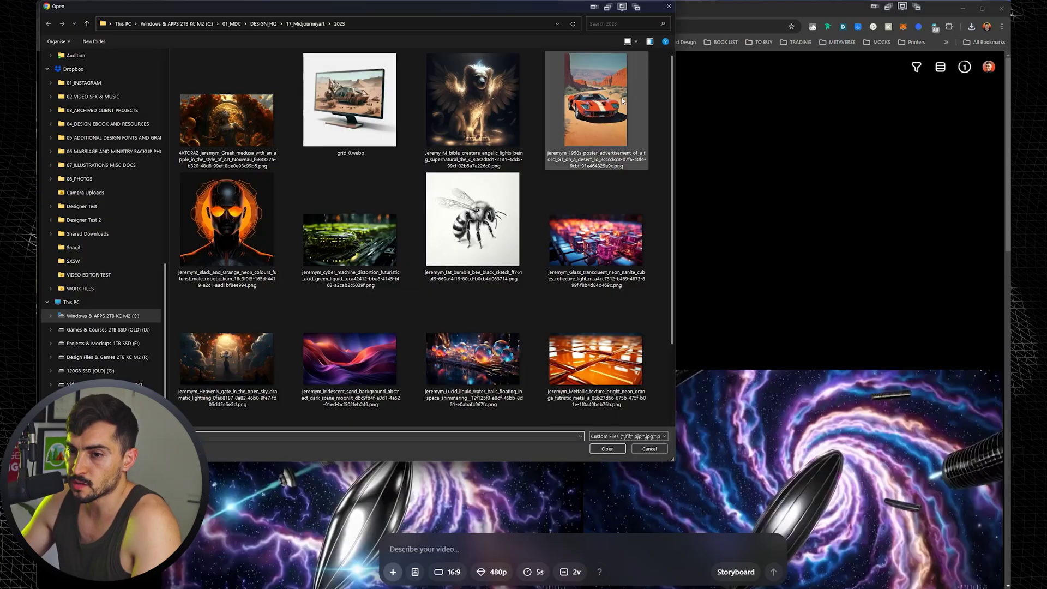
double_click(623, 100)
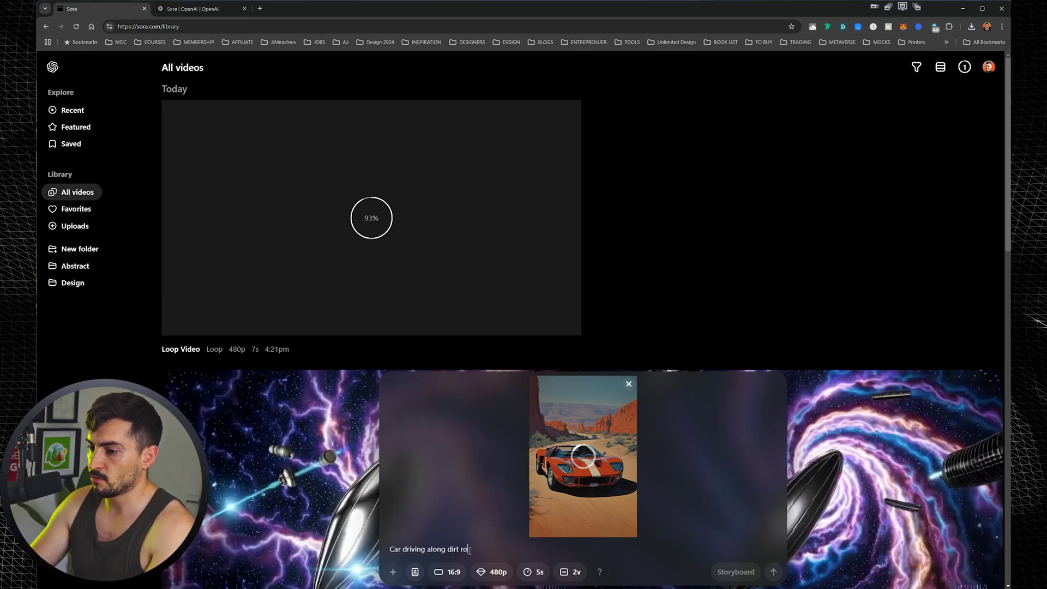
key(Home)
text(ferrari)
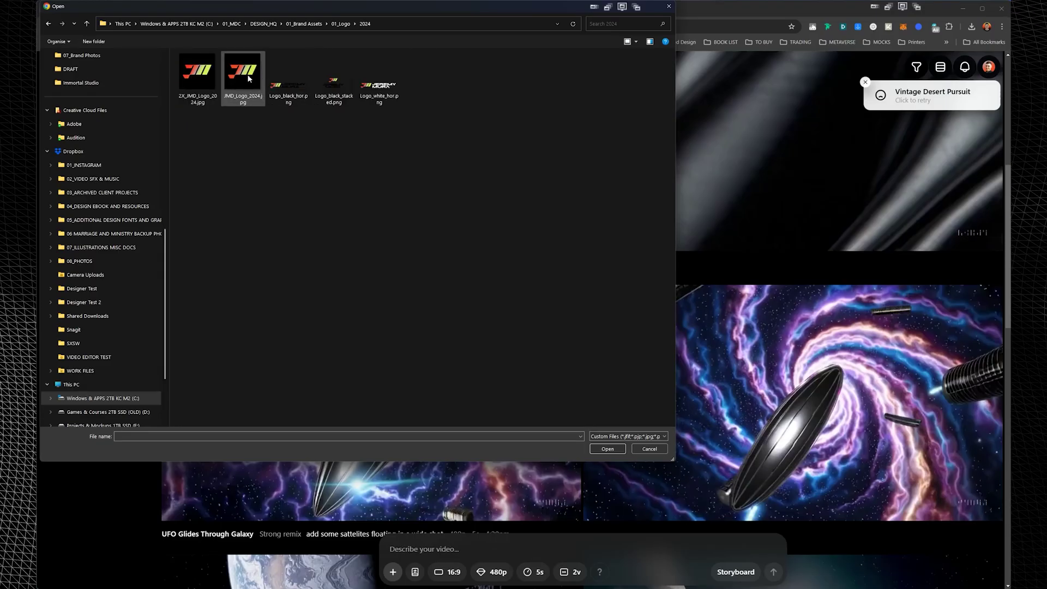
Generate a '3D monochrome metal' video from the red-and-yellow logo and open the result.
double_click(210, 76)
text(3D monochrome metal)
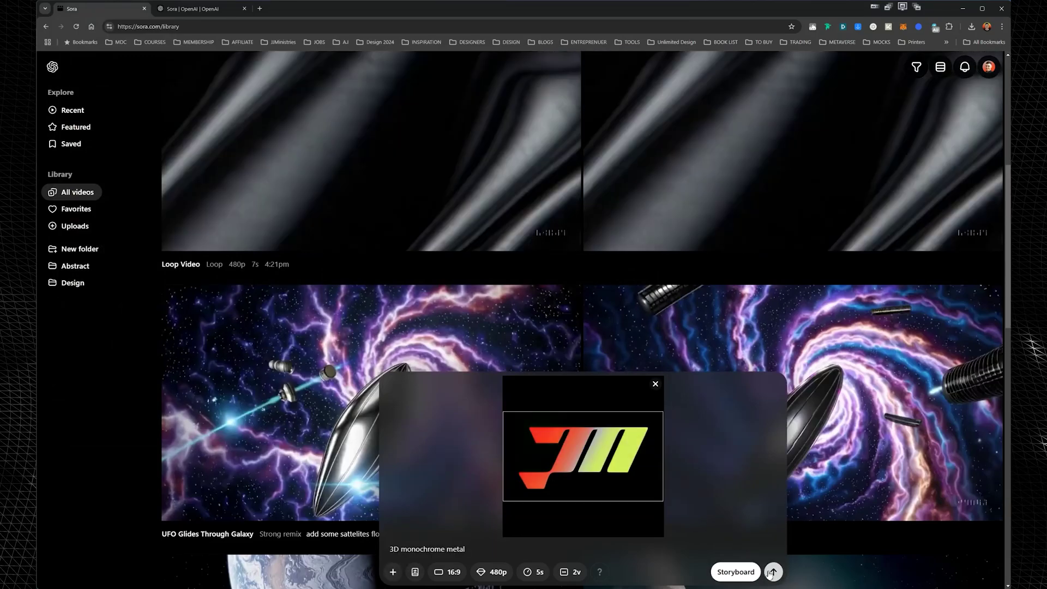
click(772, 572)
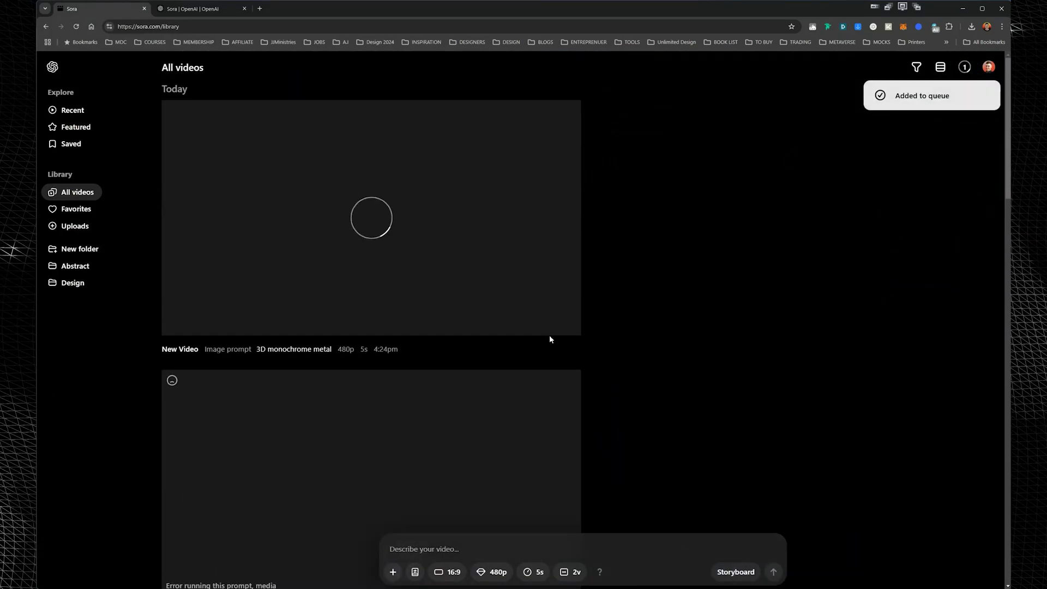
scroll(550, 339, down, 7)
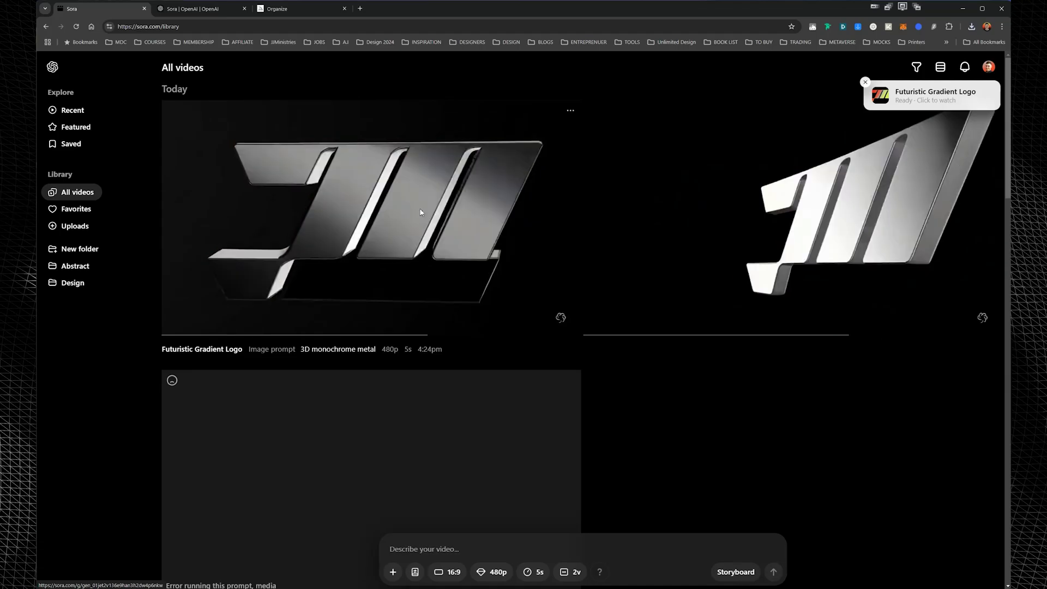
click(420, 212)
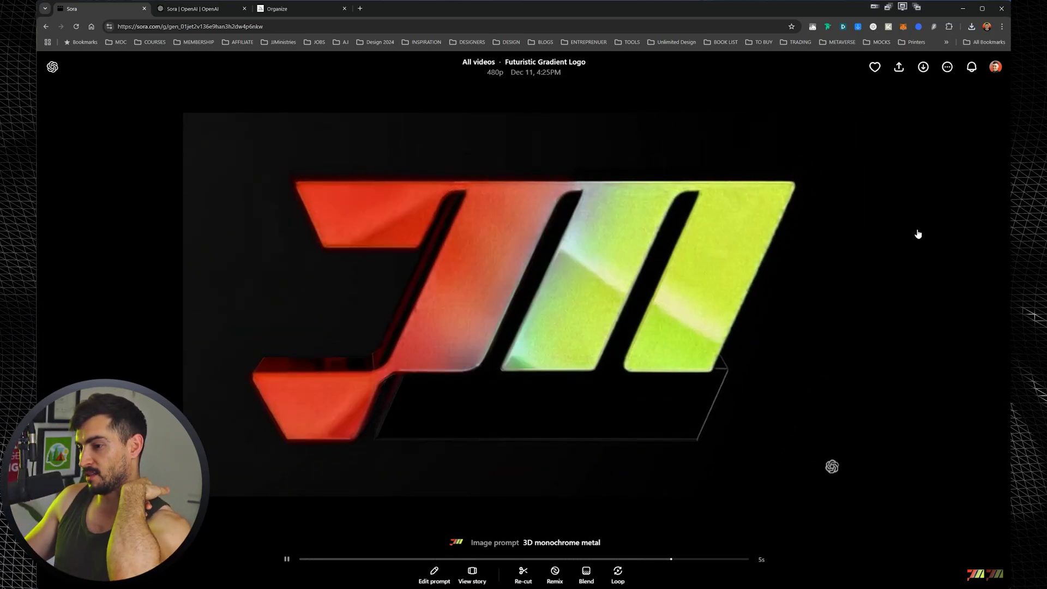
Trim the other Futuristic Gradient Logo variation to start at 01.26 and generate the re-cut.
key(Right)
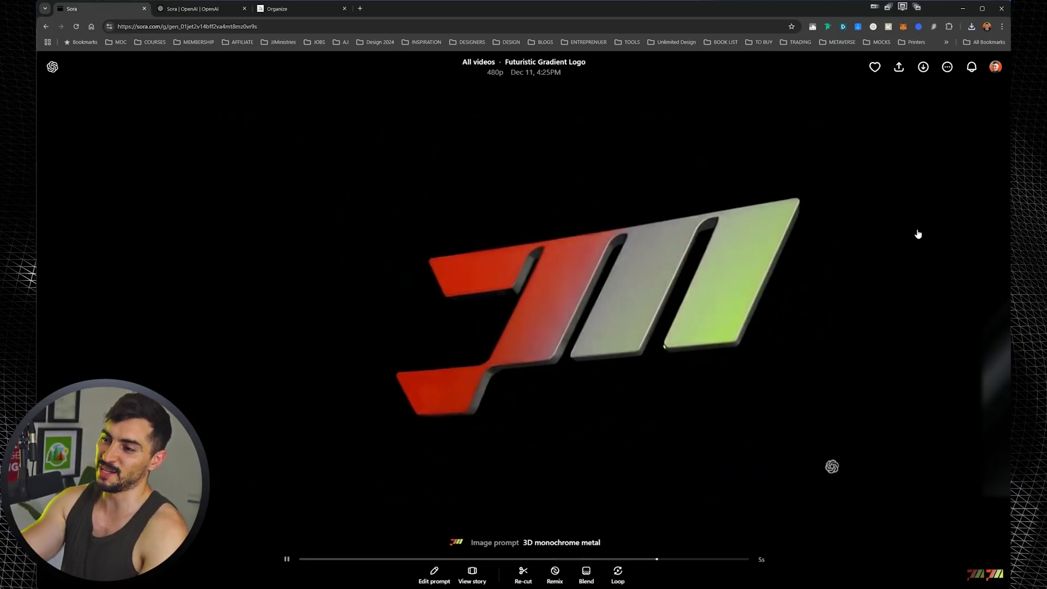
click(523, 572)
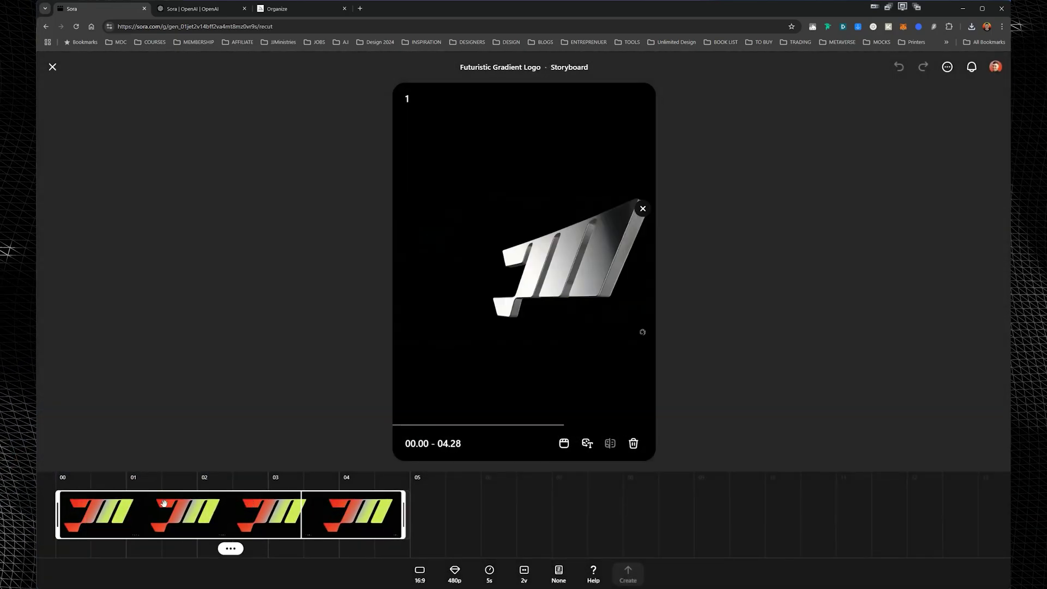
drag(97, 514, 196, 516)
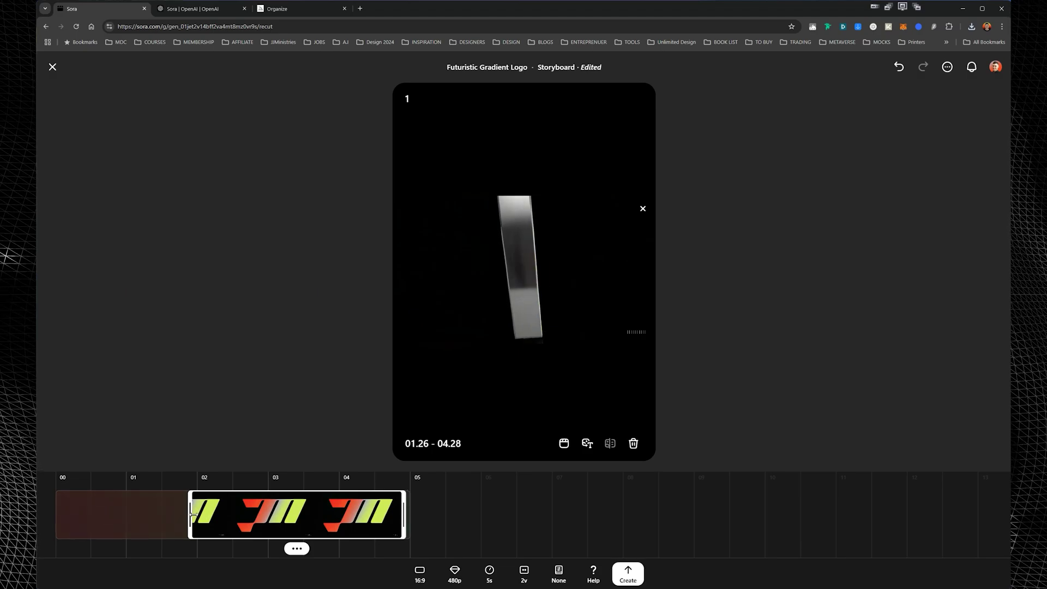
click(638, 577)
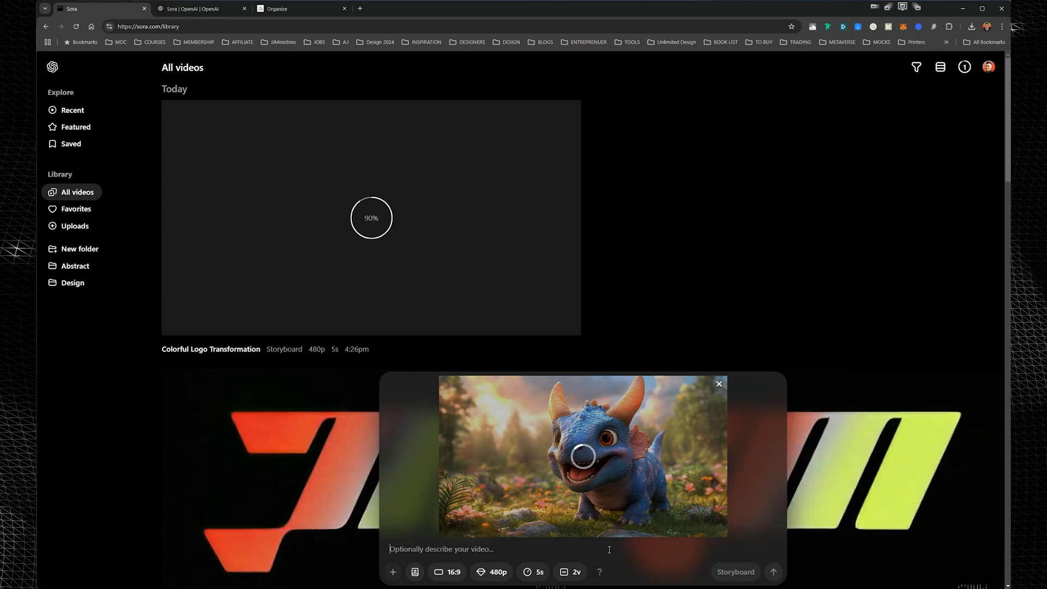
Set the blue dragon image video's aspect ratio to square 1:1.
click(447, 571)
click(472, 530)
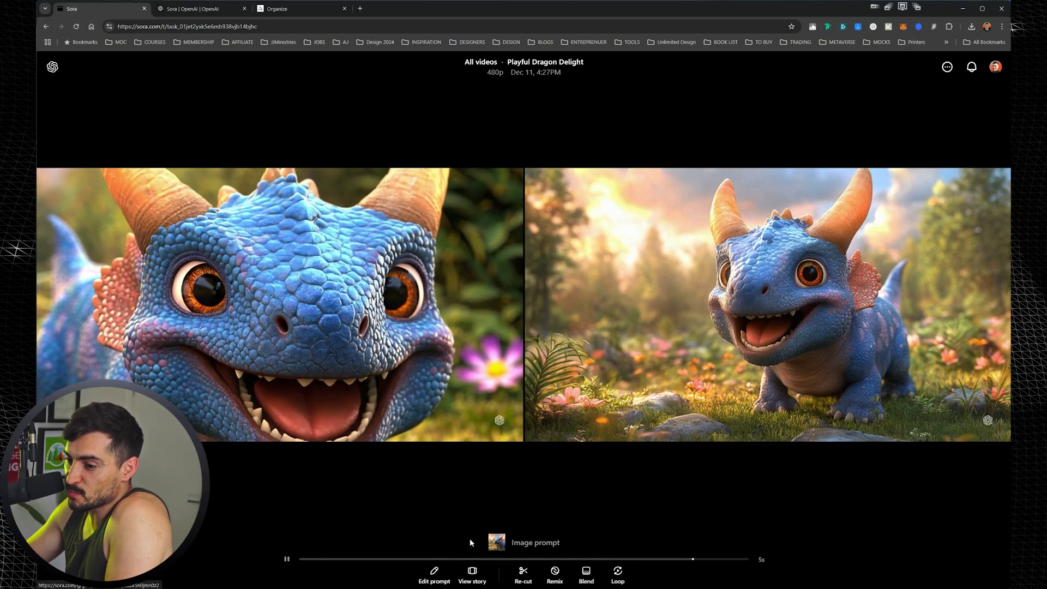
Reopen the Playful Dragon Delight image prompt and edit the right dragon video's prompt.
click(434, 577)
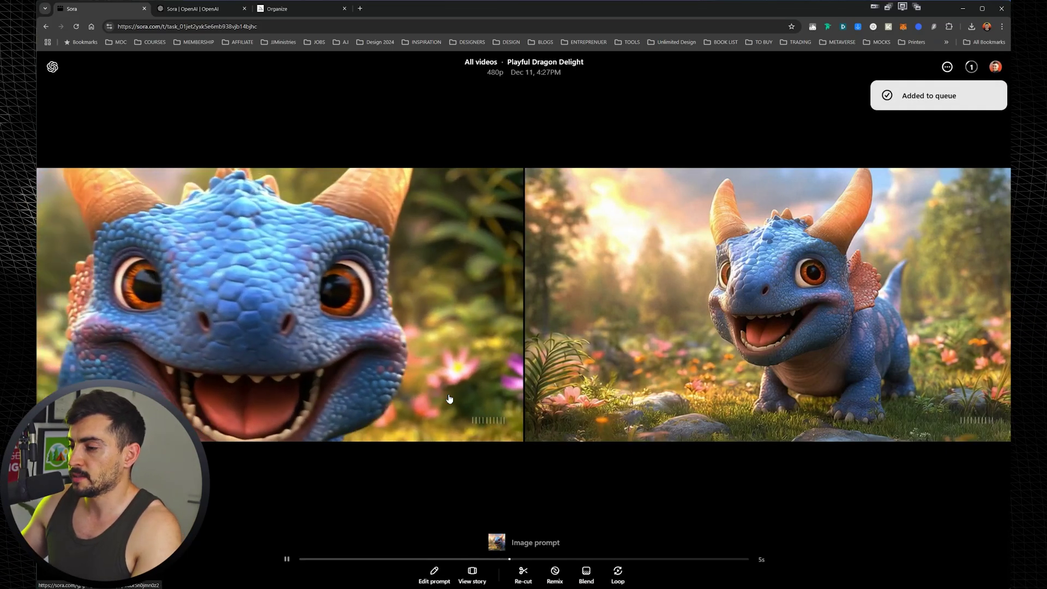
click(742, 345)
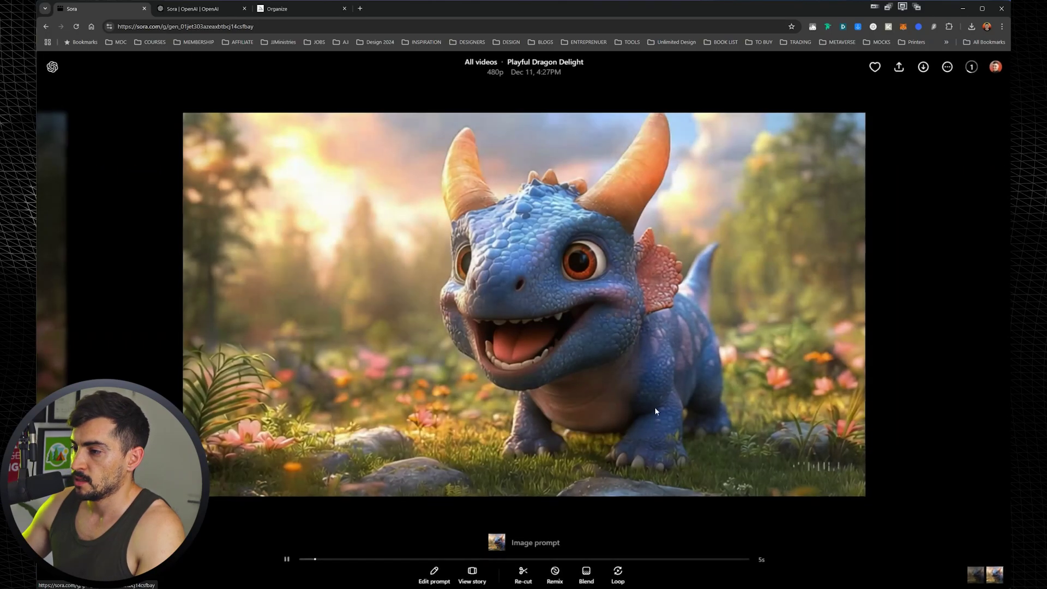
click(445, 574)
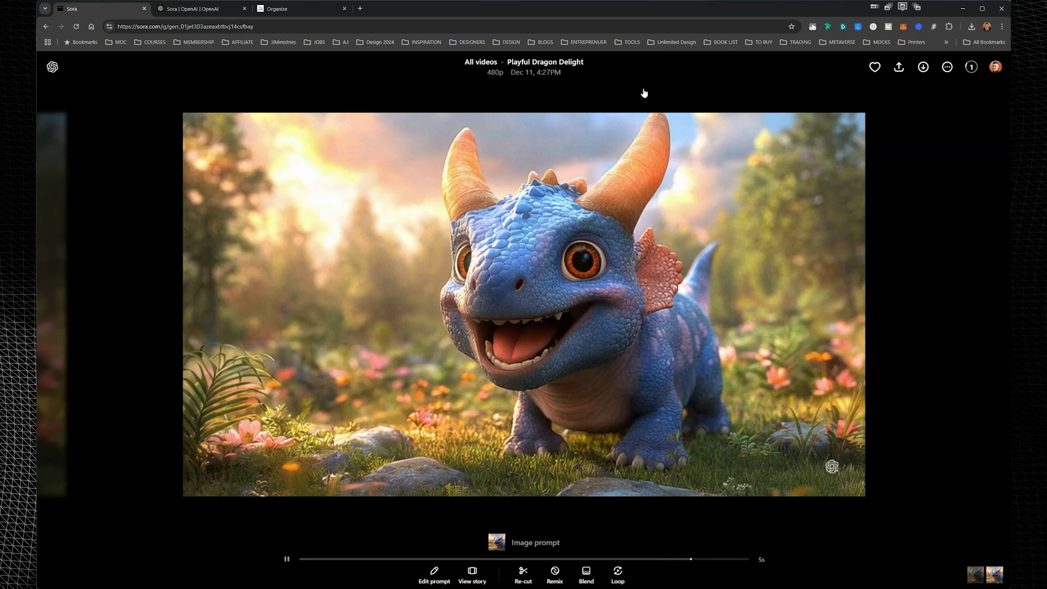
Check recent generations in the activity list, then return to the All videos library.
click(972, 67)
click(971, 67)
click(971, 67)
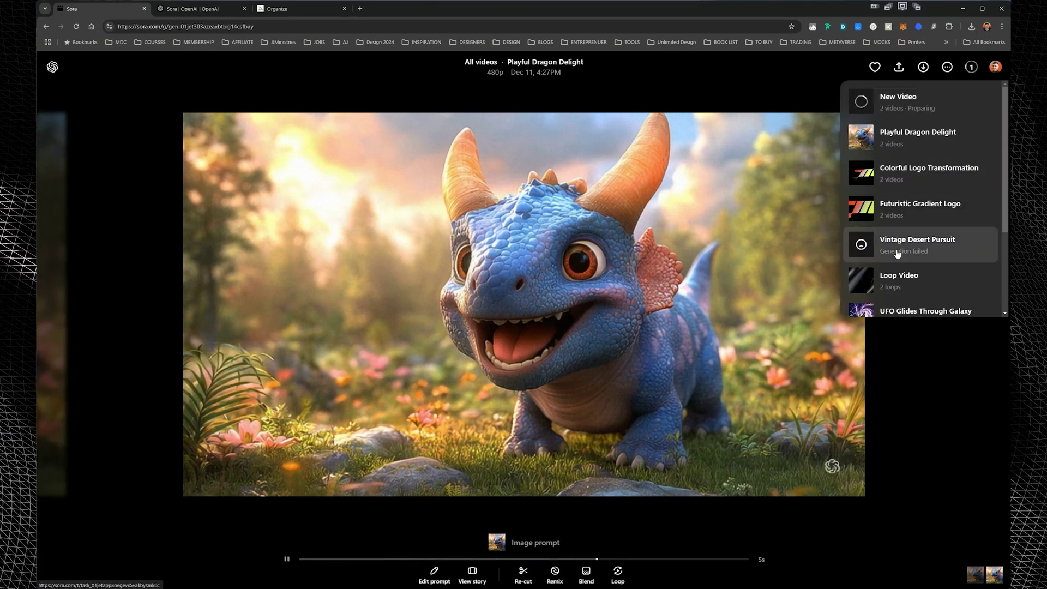
scroll(927, 261, down, 3)
click(359, 153)
key(Escape)
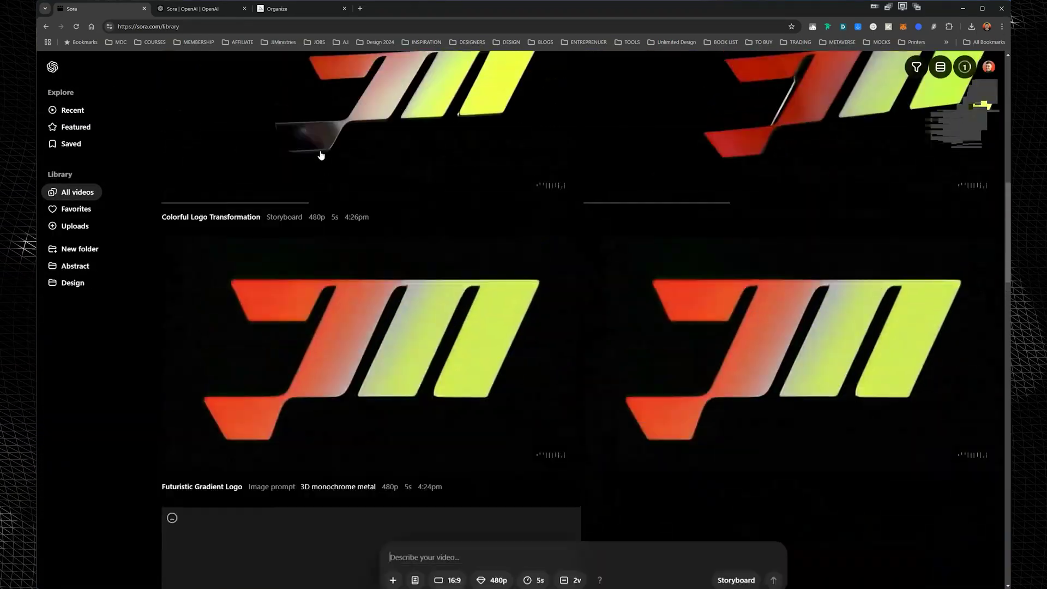
scroll(698, 130, up, 10)
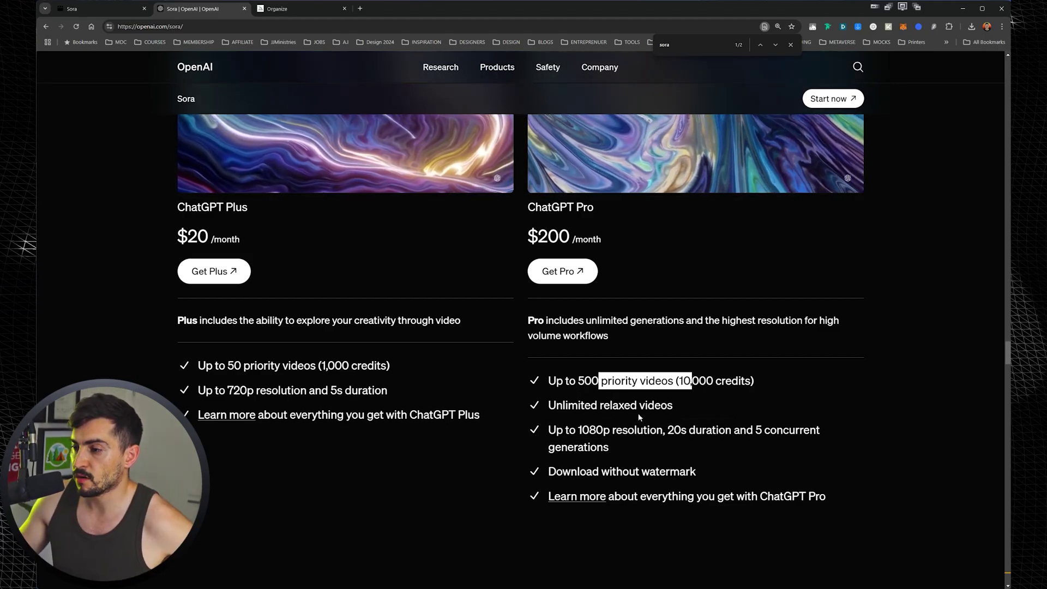
Highlight the Pro plan's resolution and 20-second duration limits on the Sora pricing page.
drag(595, 430, 734, 430)
scroll(699, 428, down, 2)
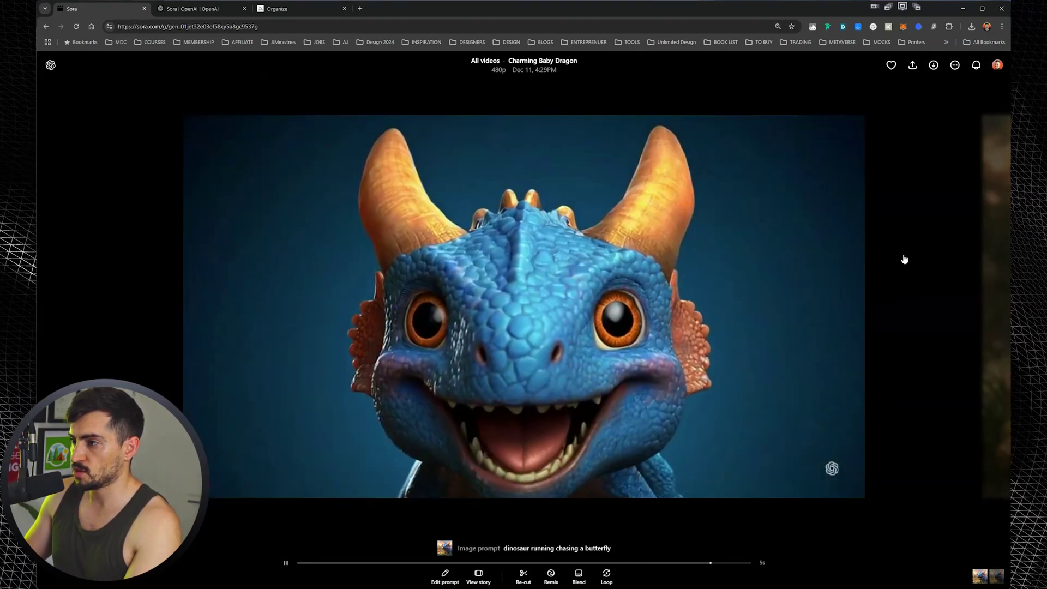
Go back to the library, reopen Charming Baby Dragon, then close it again.
click(902, 257)
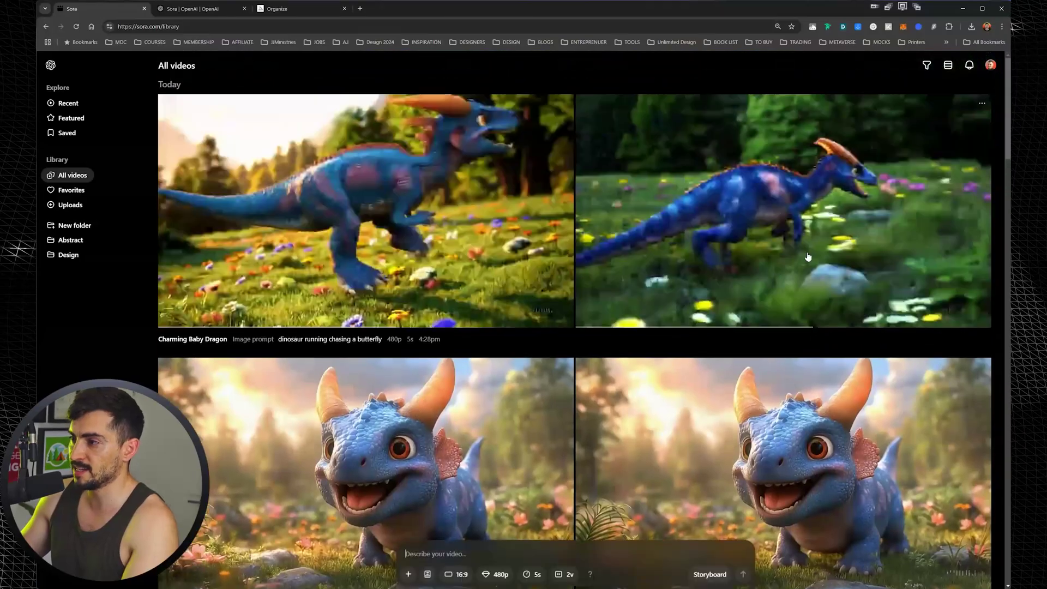
click(807, 243)
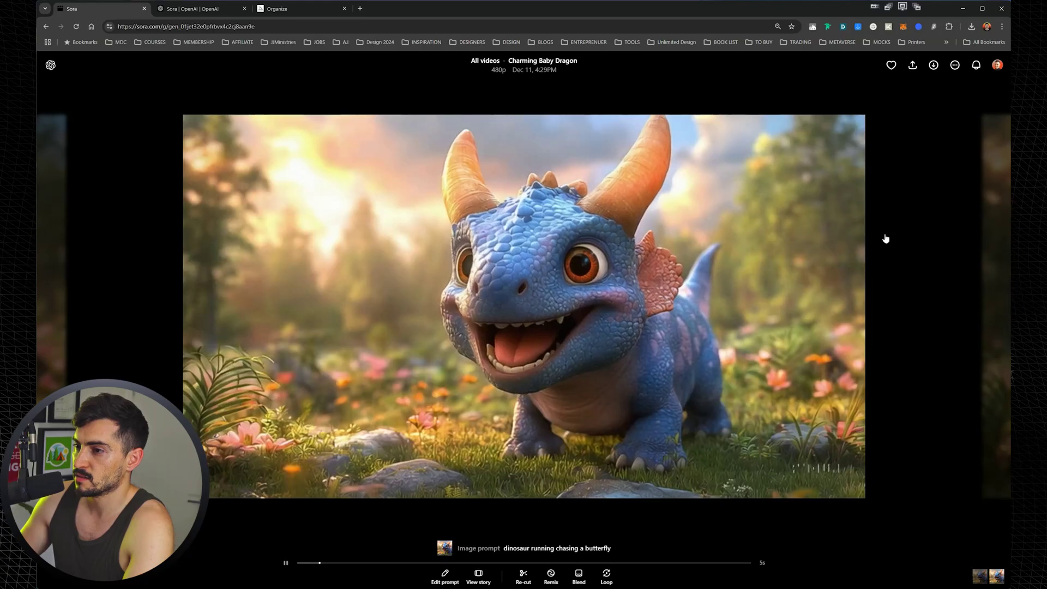
click(886, 238)
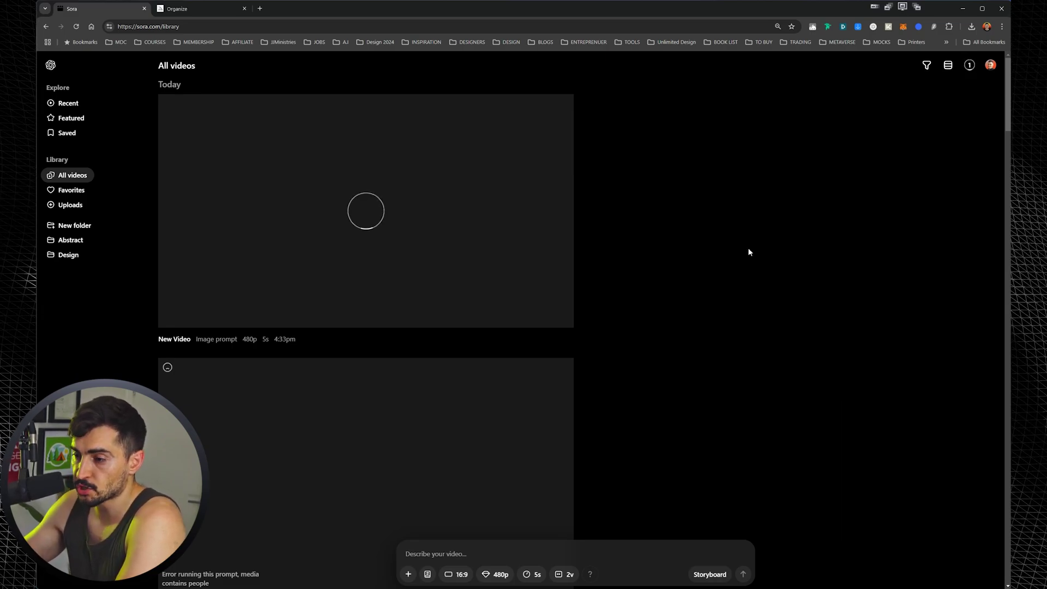
View both Minimalist Fashion Store Interface clips, closing each back to the library.
scroll(709, 355, down, 8)
scroll(716, 357, down, 8)
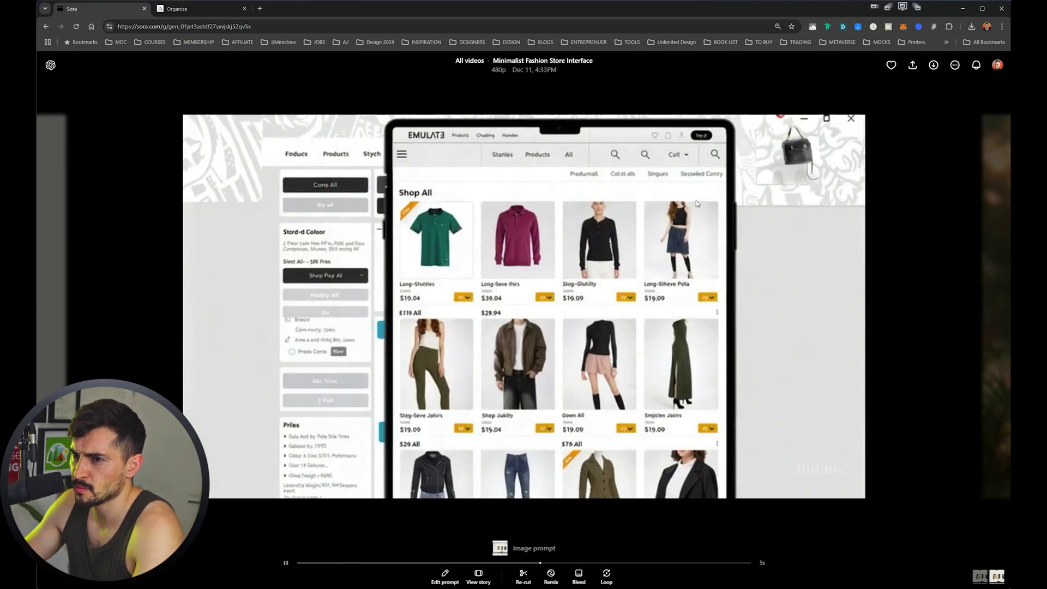
key(Escape)
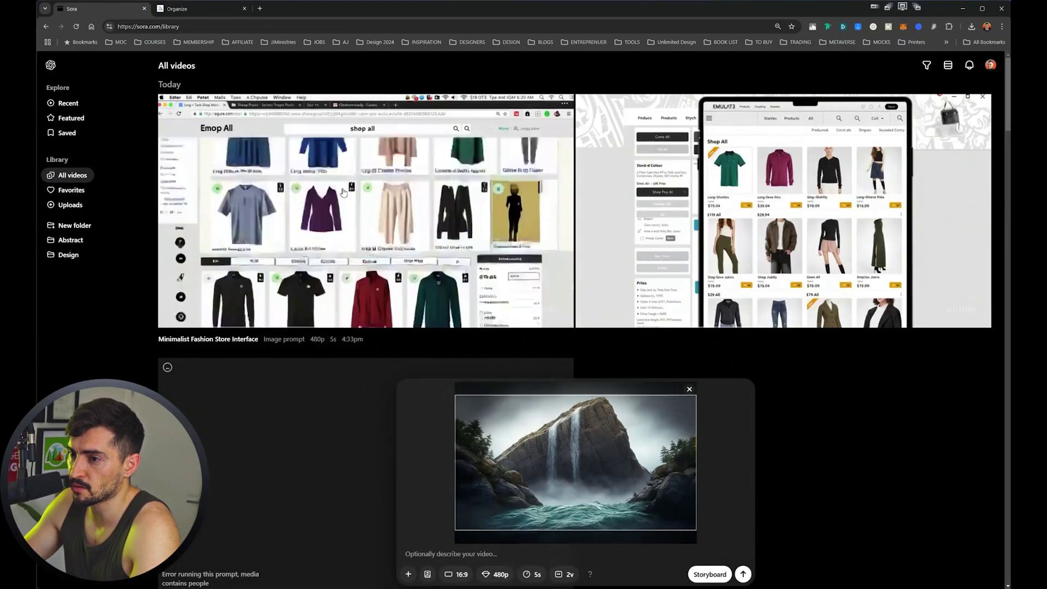
click(696, 250)
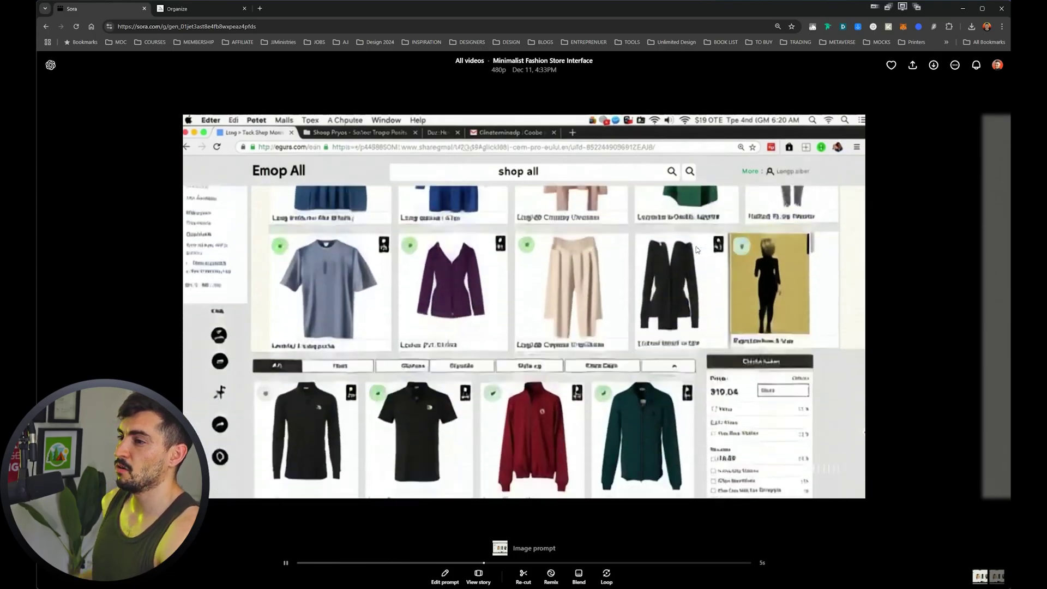
key(Escape)
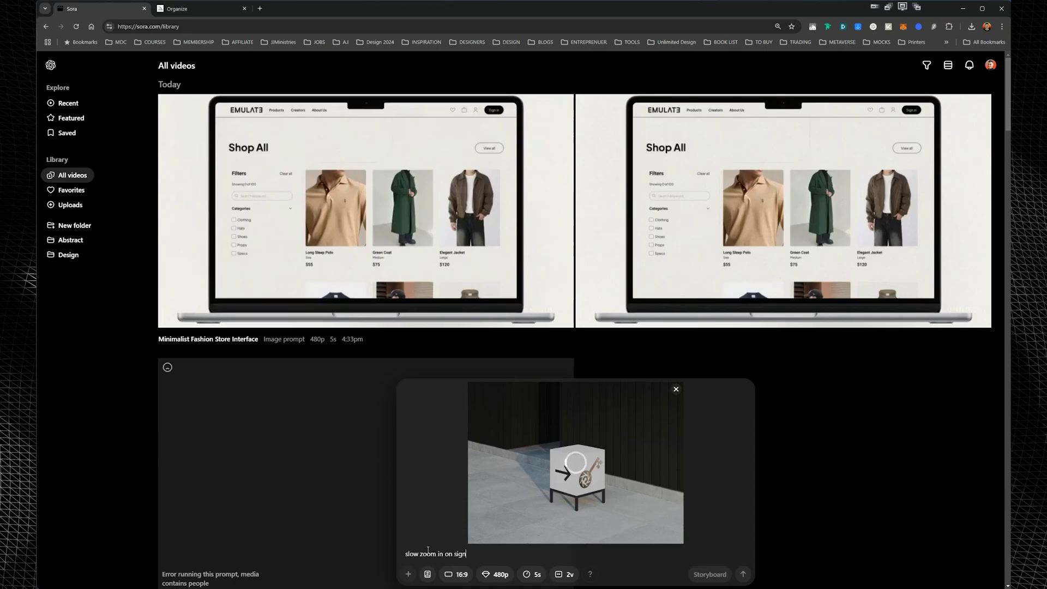
Submit the 'slow zoom in on sign' request and apply the Balloon World preset.
click(428, 576)
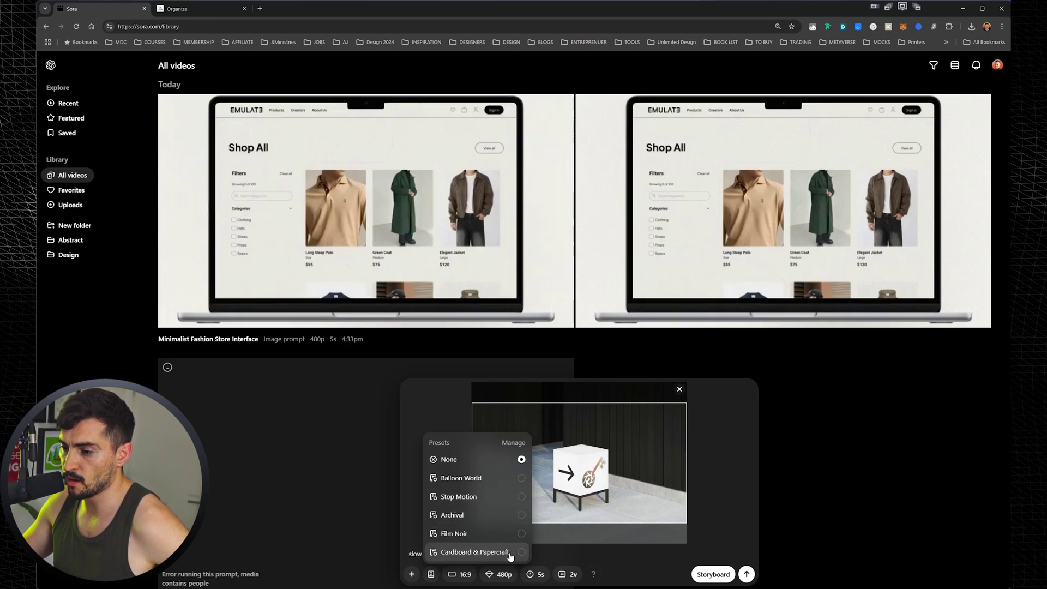
key(Return)
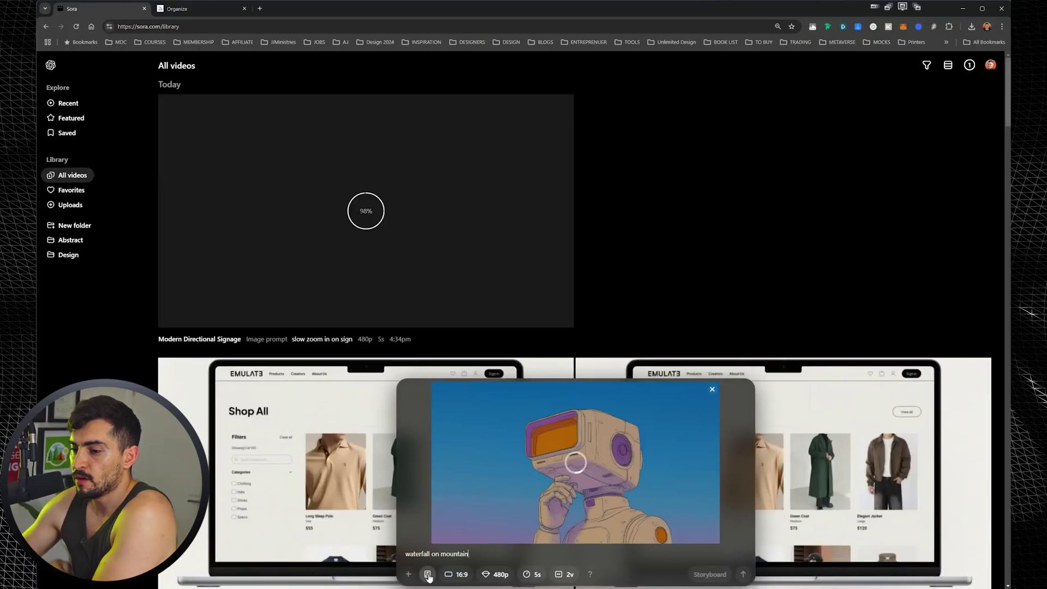
click(431, 575)
click(485, 478)
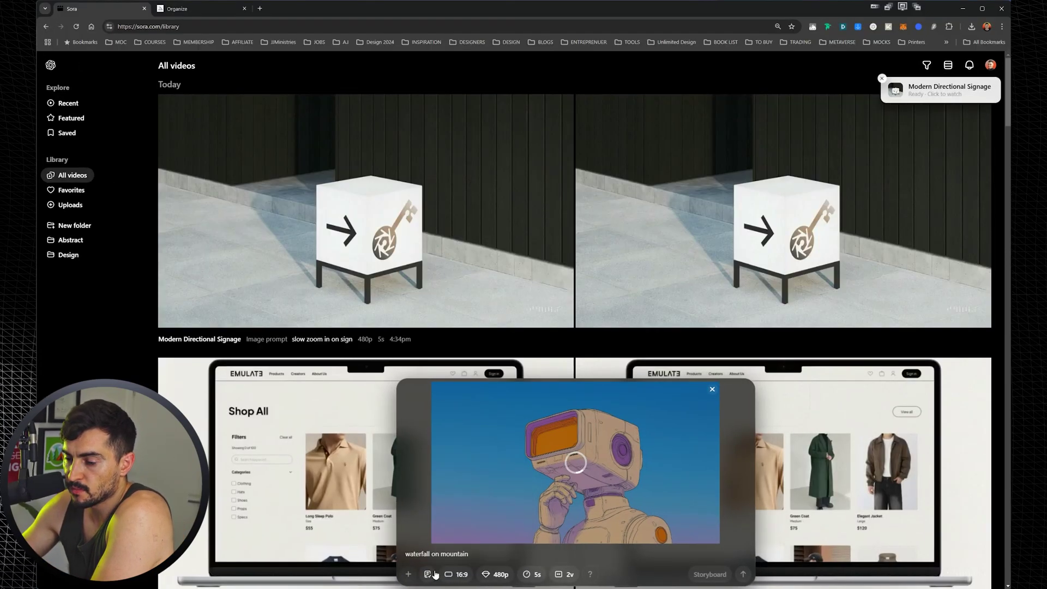
Confirm Balloon World is selected, then open the finished Modern Directional Signage video.
click(431, 574)
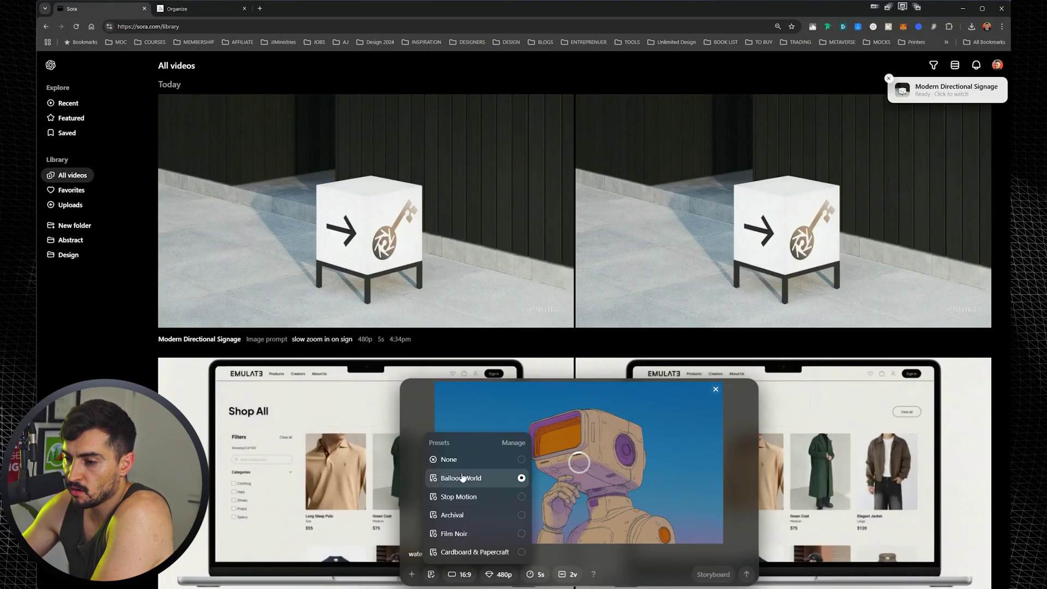
click(637, 551)
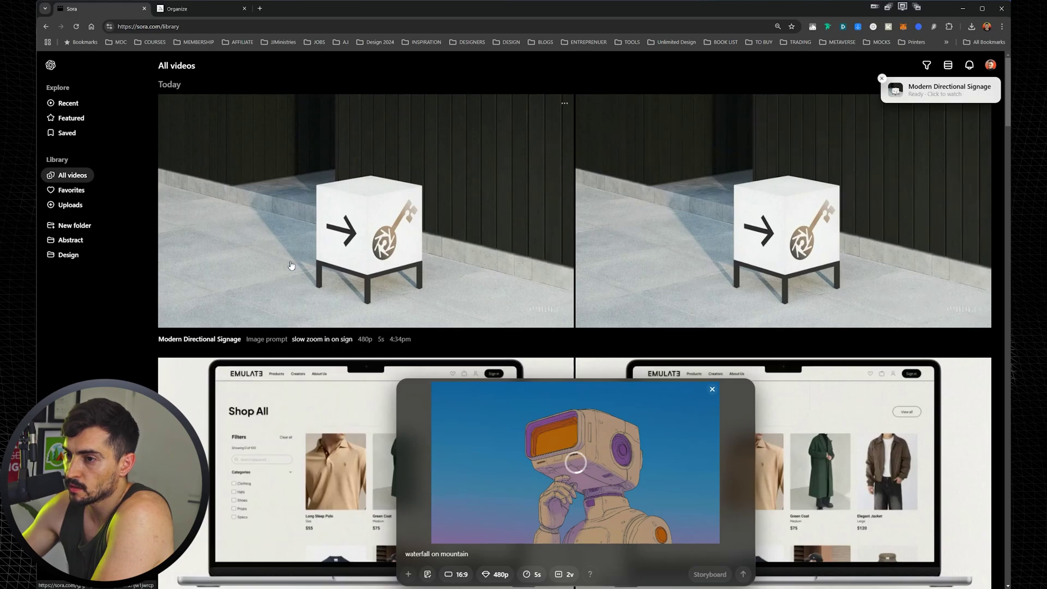
click(348, 238)
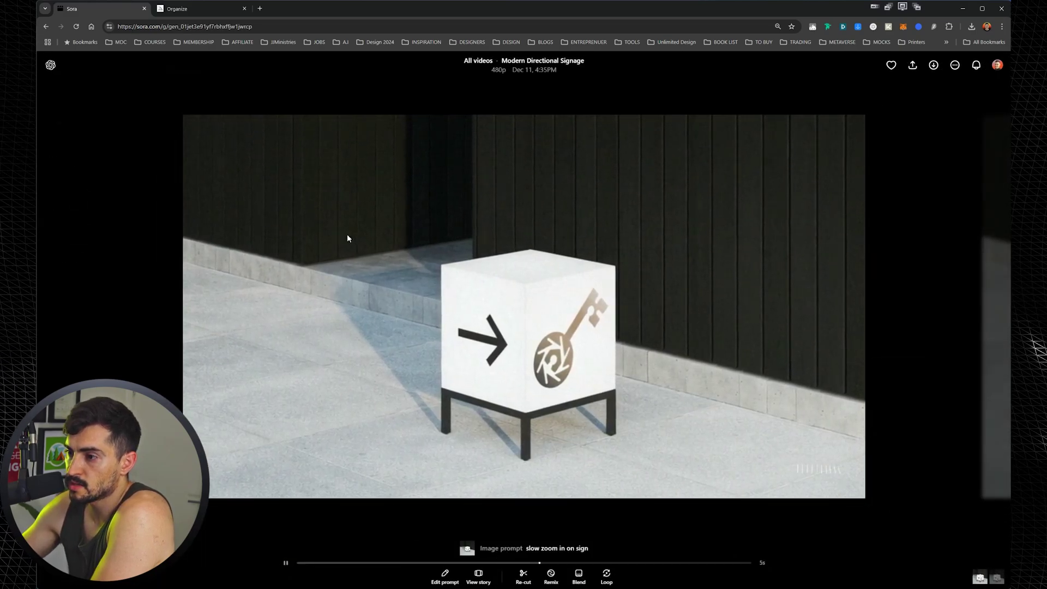
Step through the second signage variation and the fashion store clip, then close the viewer.
key(Right)
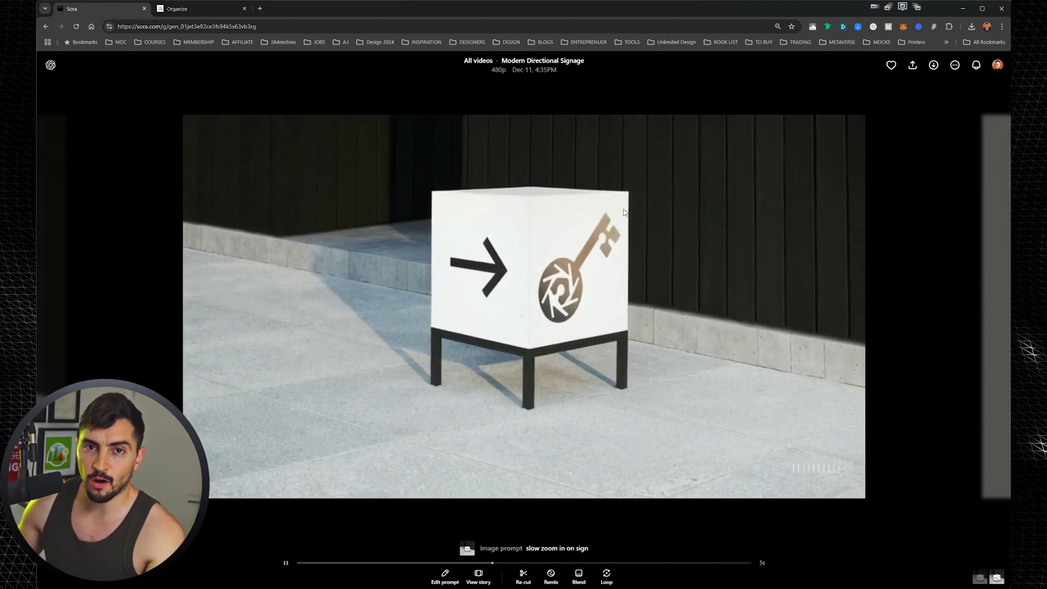
key(Right)
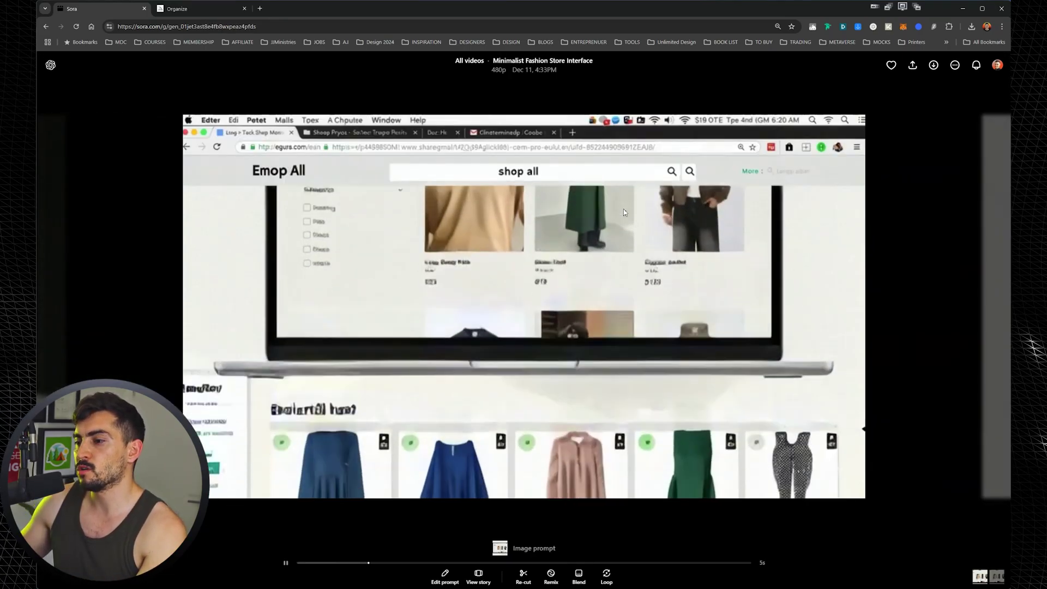
key(Escape)
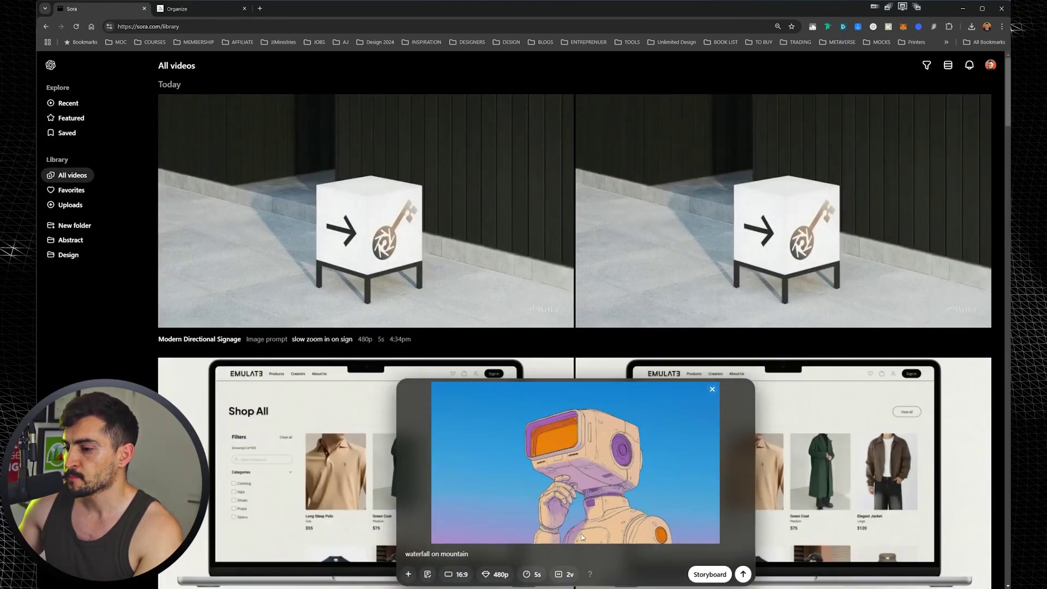
Clear the prompt text and submit the robot image with the Balloon World preset.
key(BackSpace)
click(429, 576)
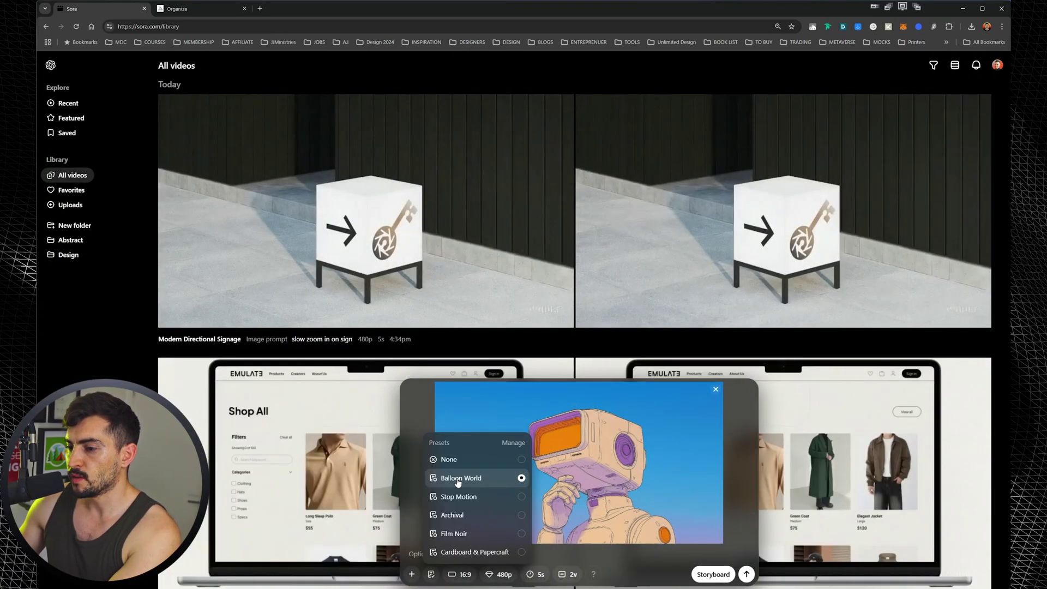
click(459, 479)
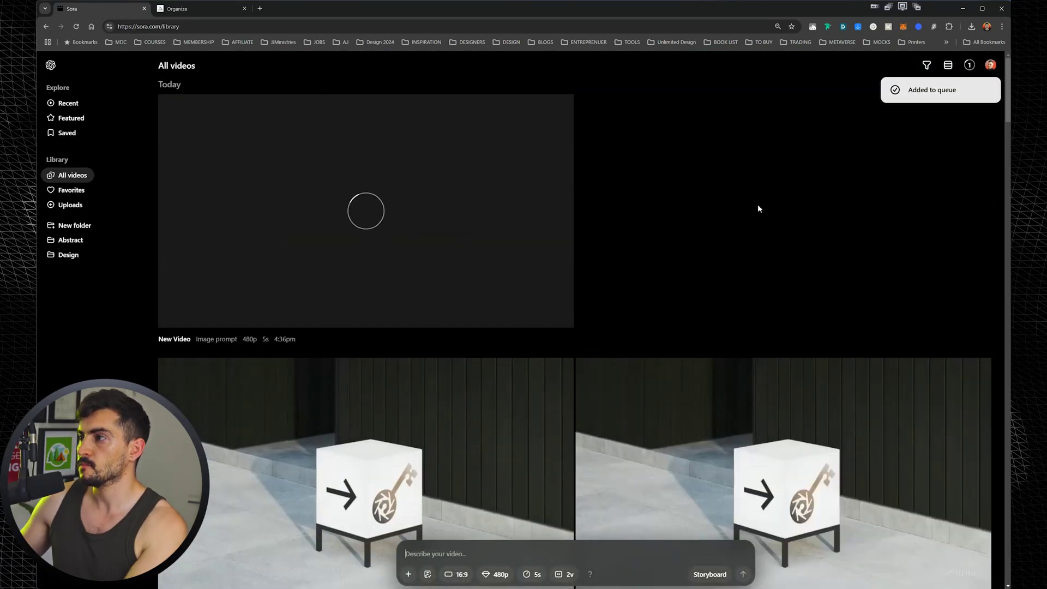
scroll(453, 334, down, 20)
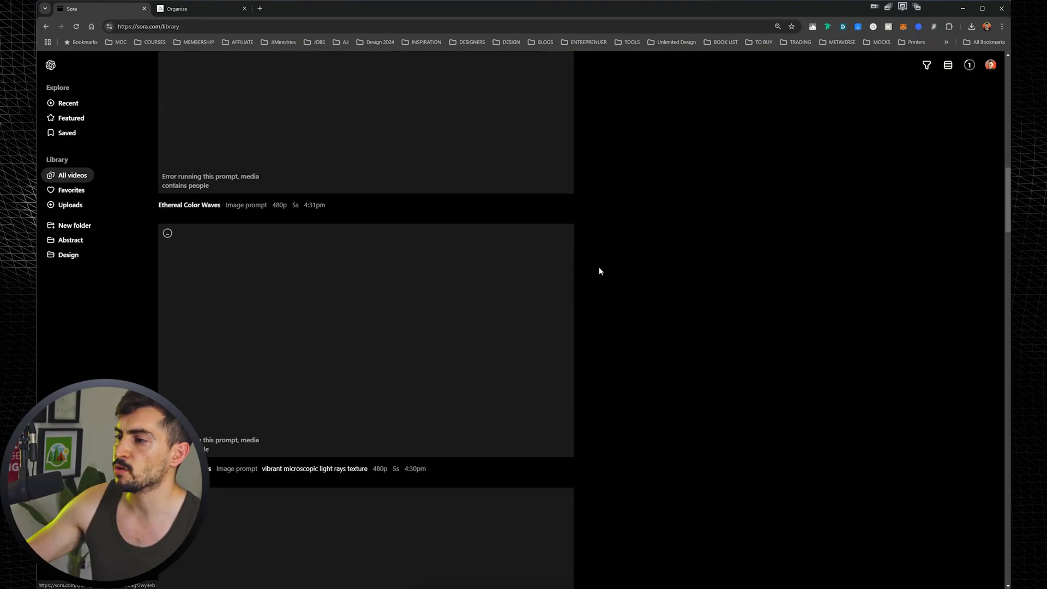
scroll(594, 297, down, 15)
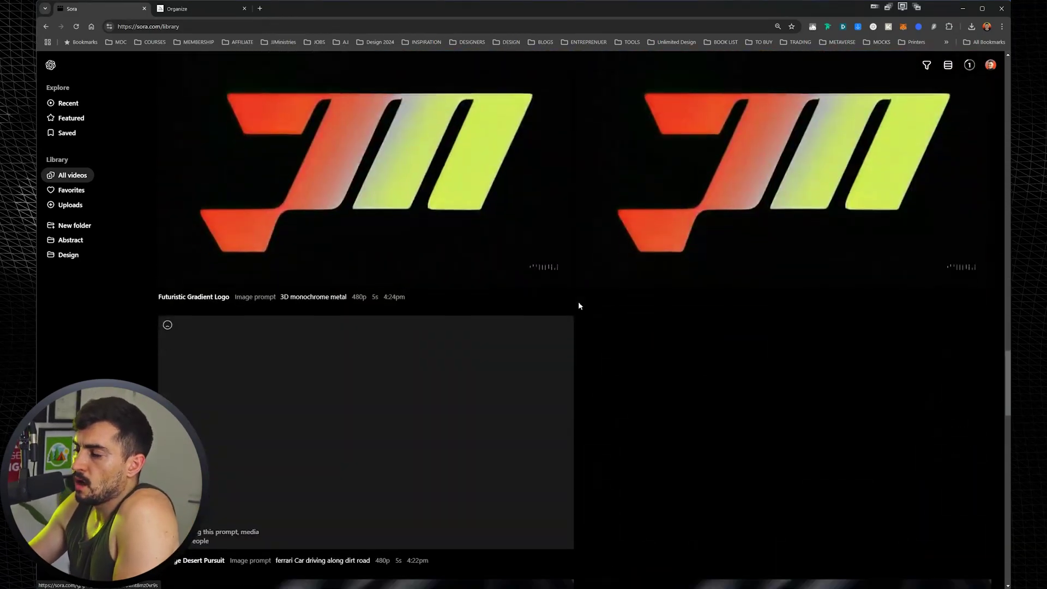
scroll(581, 308, up, 10)
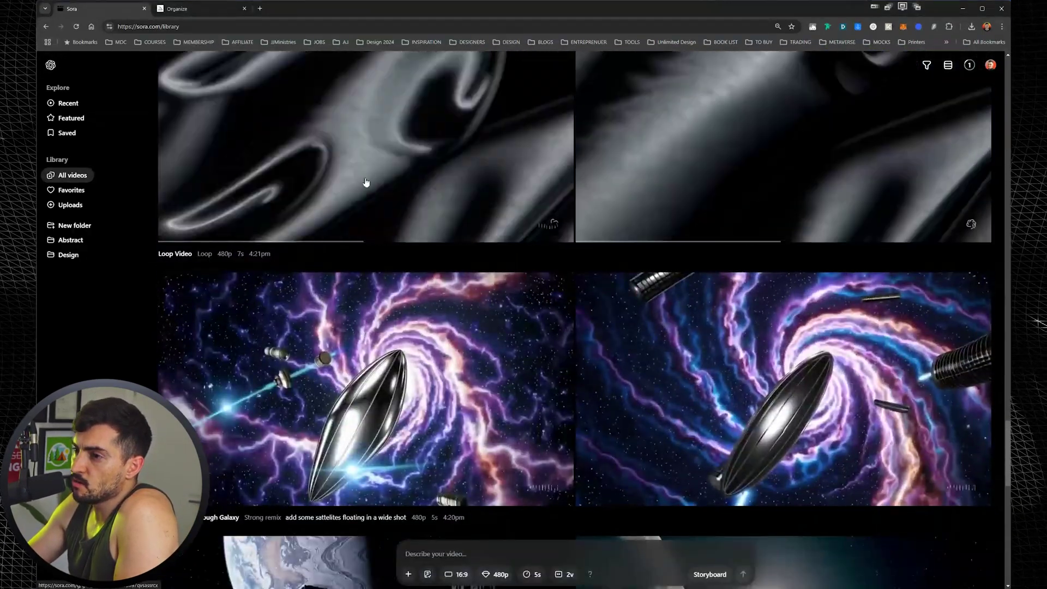
scroll(695, 317, down, 8)
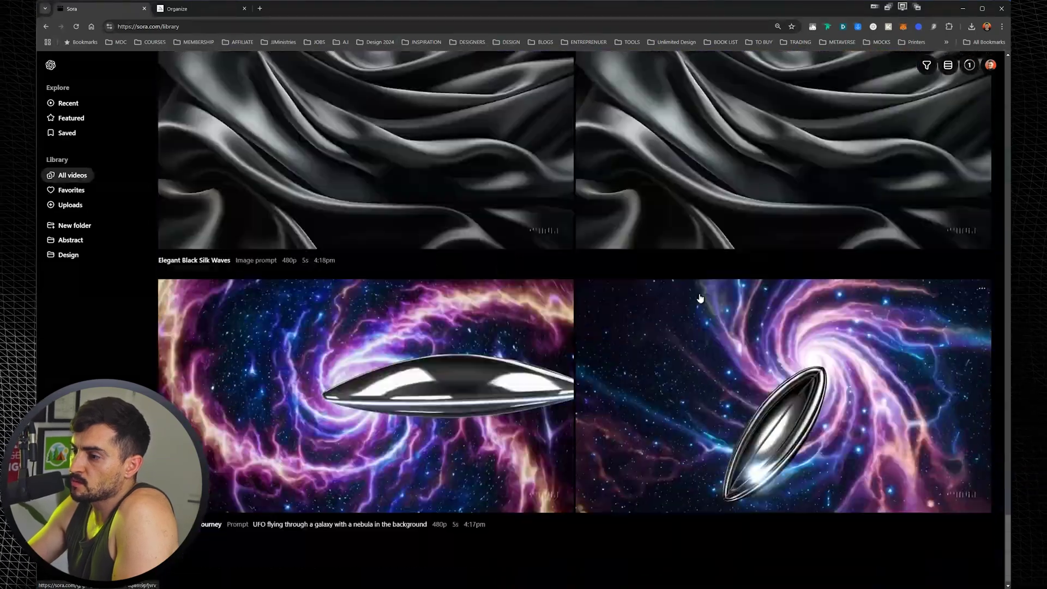
scroll(693, 384, up, 20)
scroll(692, 384, up, 5)
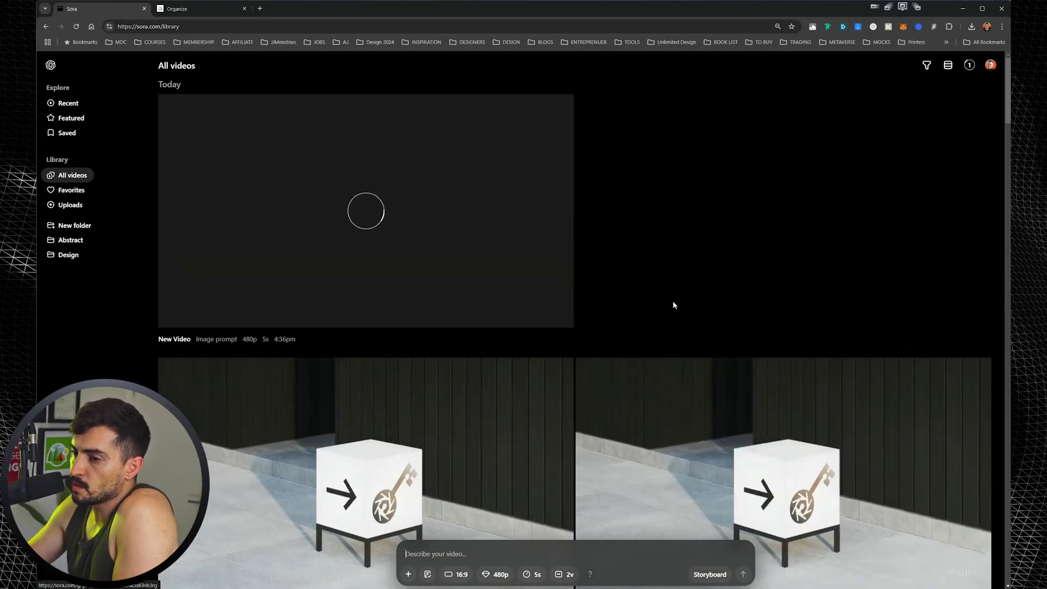
Switch the library to Grid layout with Fill: Square thumbnails.
click(954, 66)
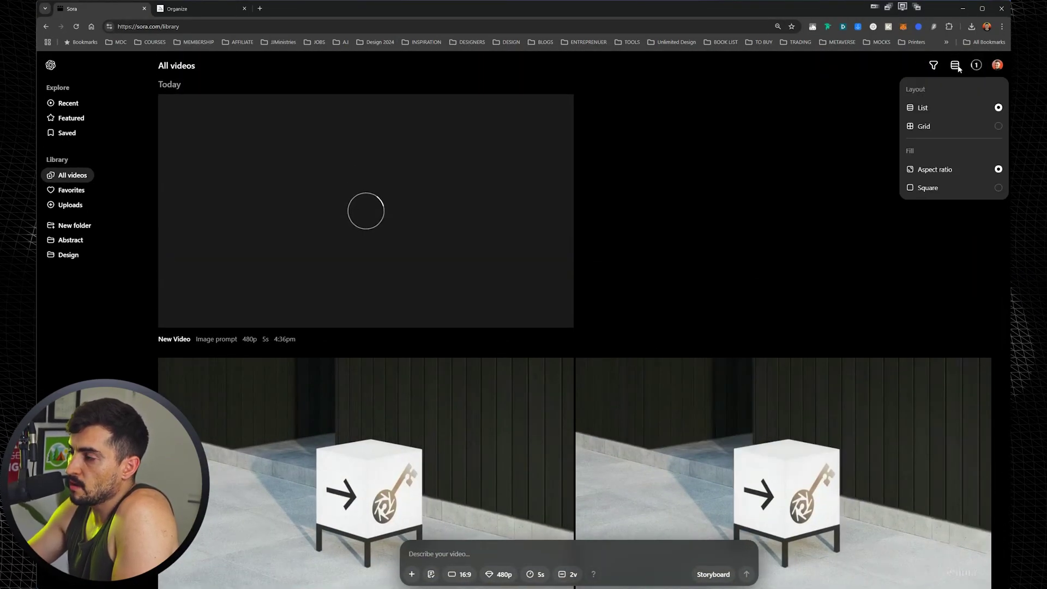
click(998, 127)
click(994, 109)
click(980, 126)
click(946, 188)
click(949, 170)
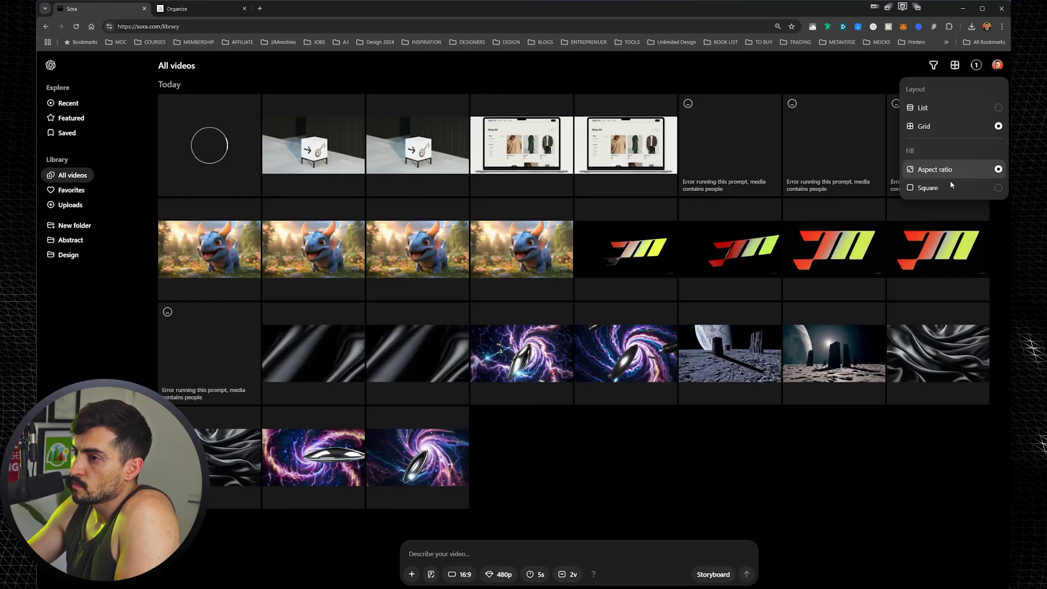
click(948, 187)
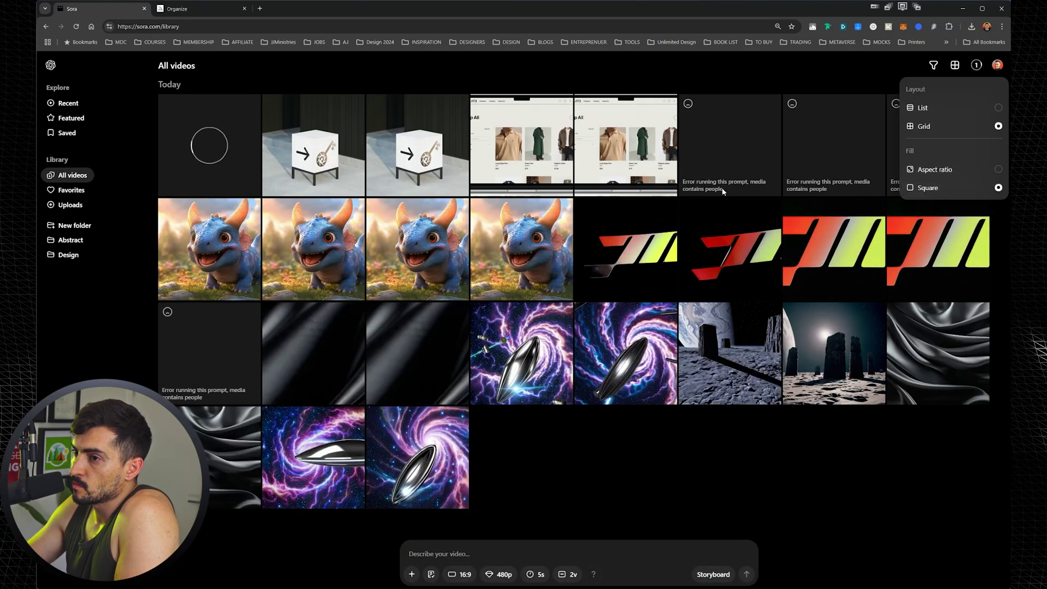
Toggle the Prompts filter on and off so the library shows all videos.
click(933, 66)
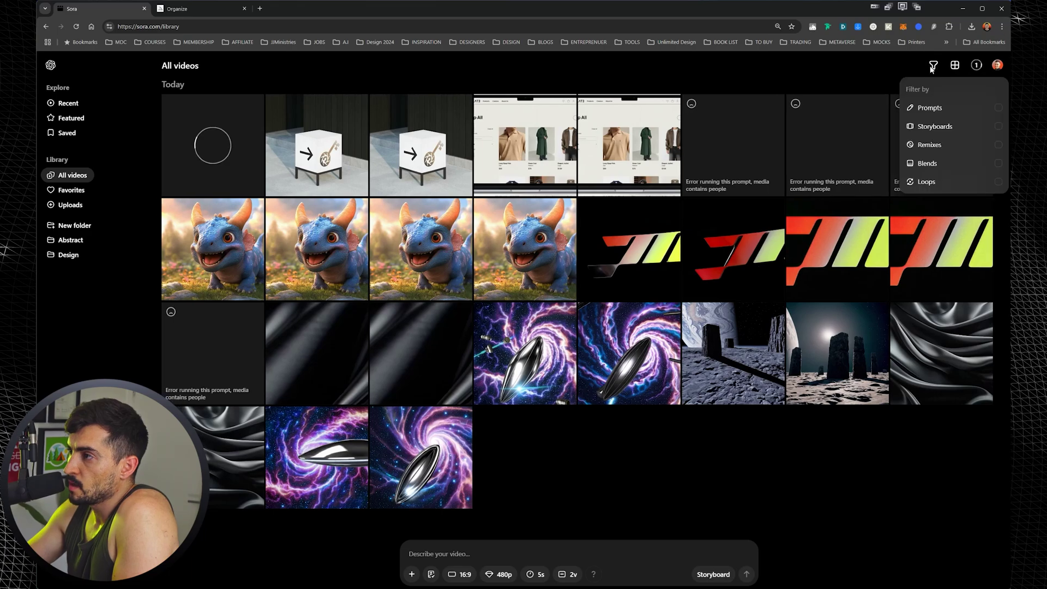
click(949, 110)
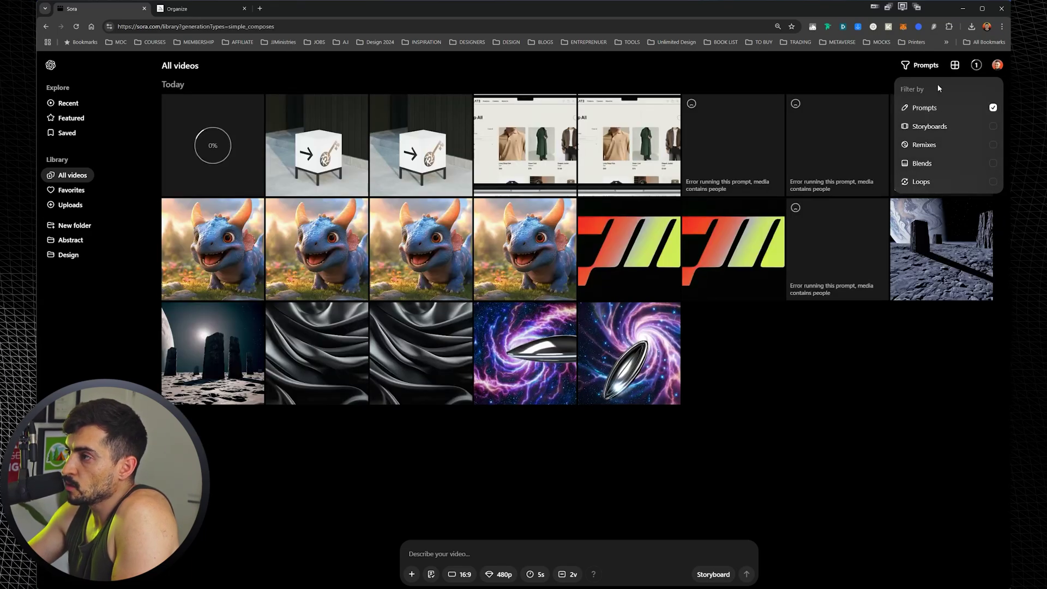
click(959, 108)
click(875, 70)
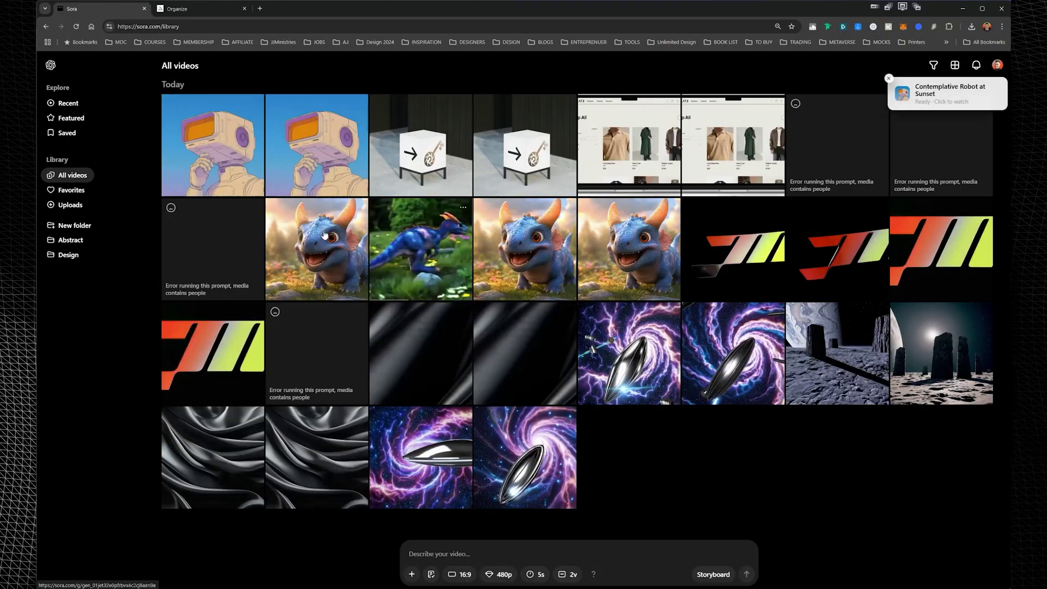
click(241, 167)
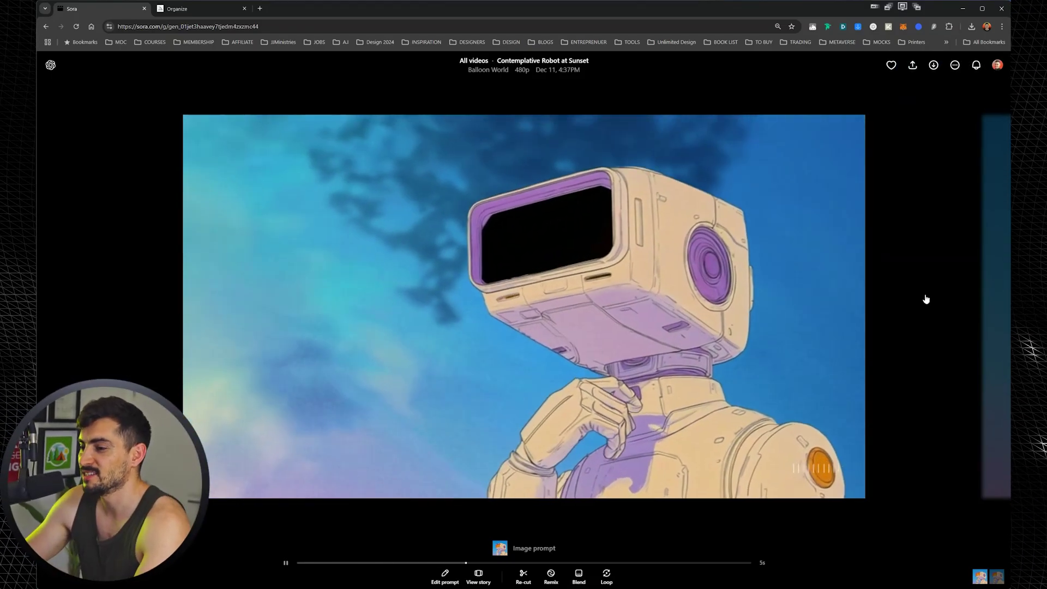
key(Right)
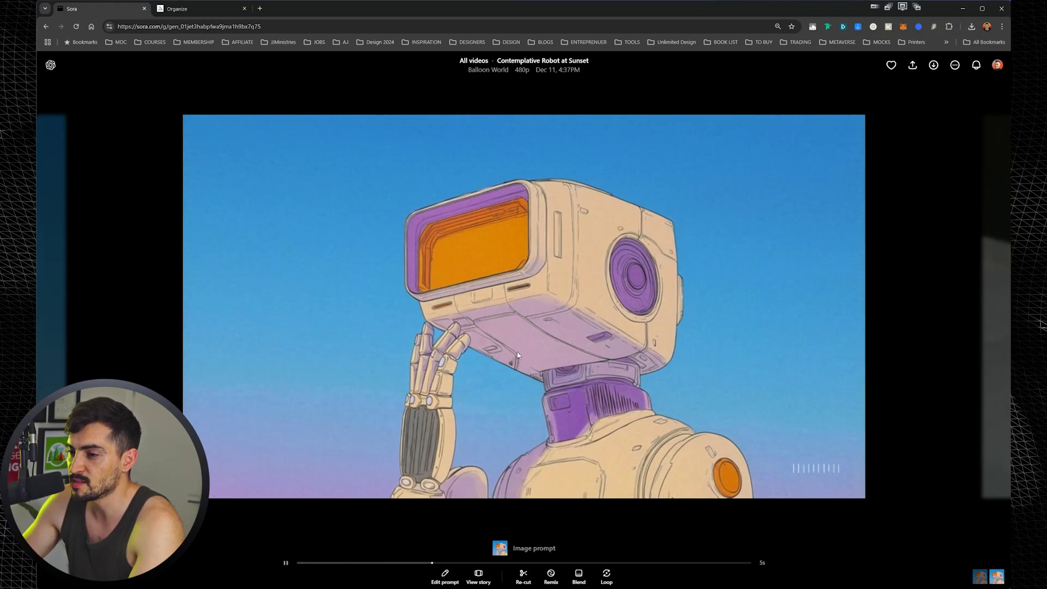
key(Escape)
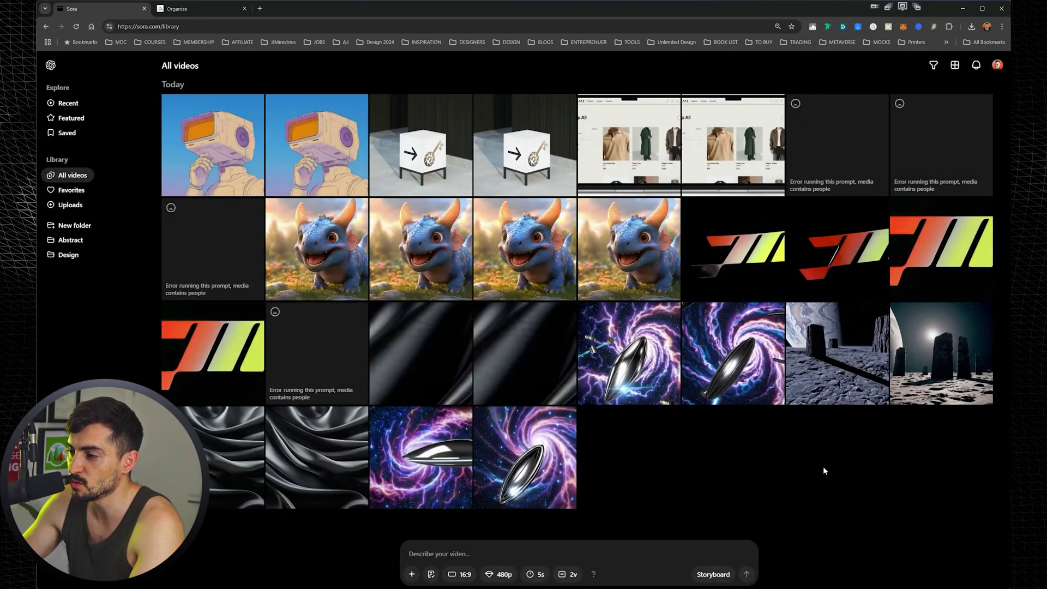